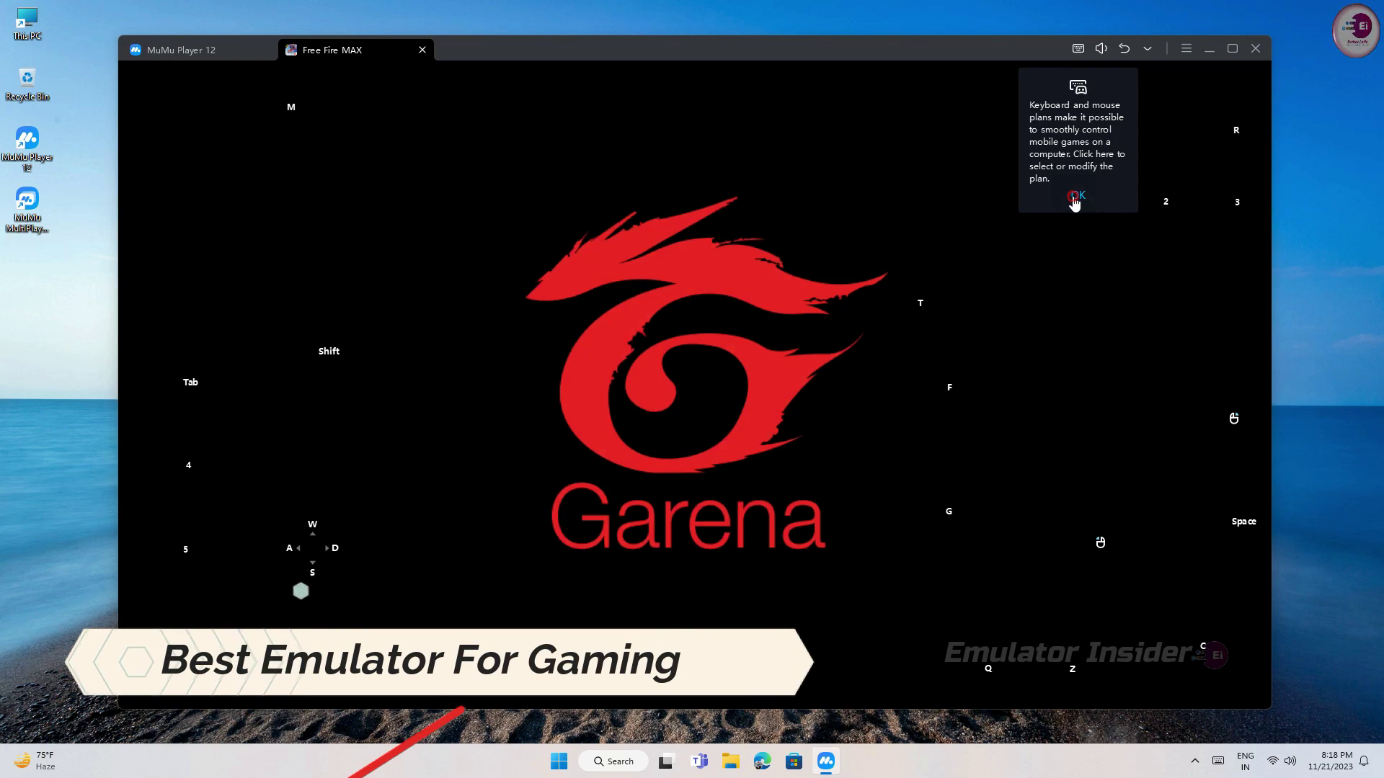
# Step: Dismiss the keyboard and mouse plan tip shown over Free Fire MAX
pyautogui.click(1075, 197)
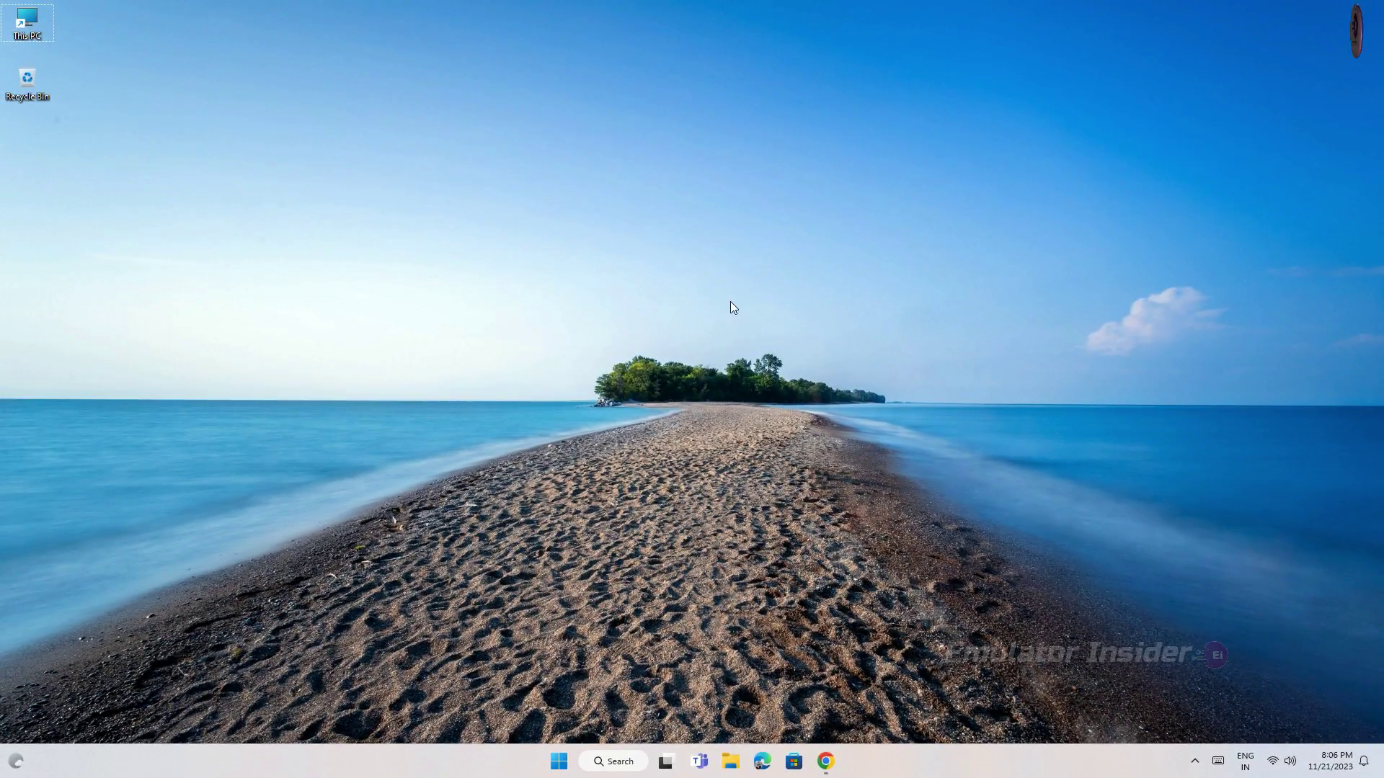
# Step: Switch to Chrome, show the MuMu Player website full screen and read the MuMu Player 12 headline and Android 12 feature text
pyautogui.click(825, 763)
pyautogui.press('F11')
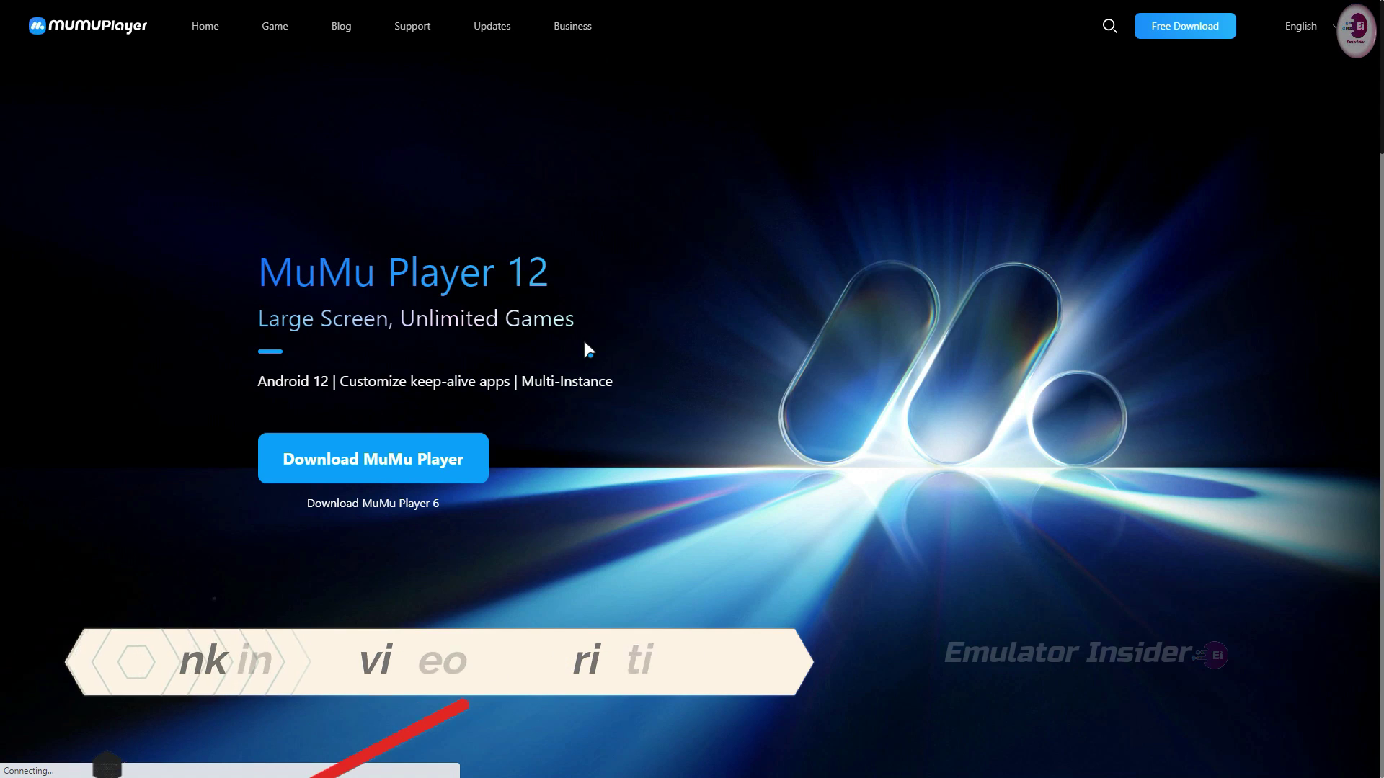
pyautogui.moveTo(261, 271); pyautogui.dragTo(582, 286)
pyautogui.moveTo(232, 327); pyautogui.dragTo(372, 328)
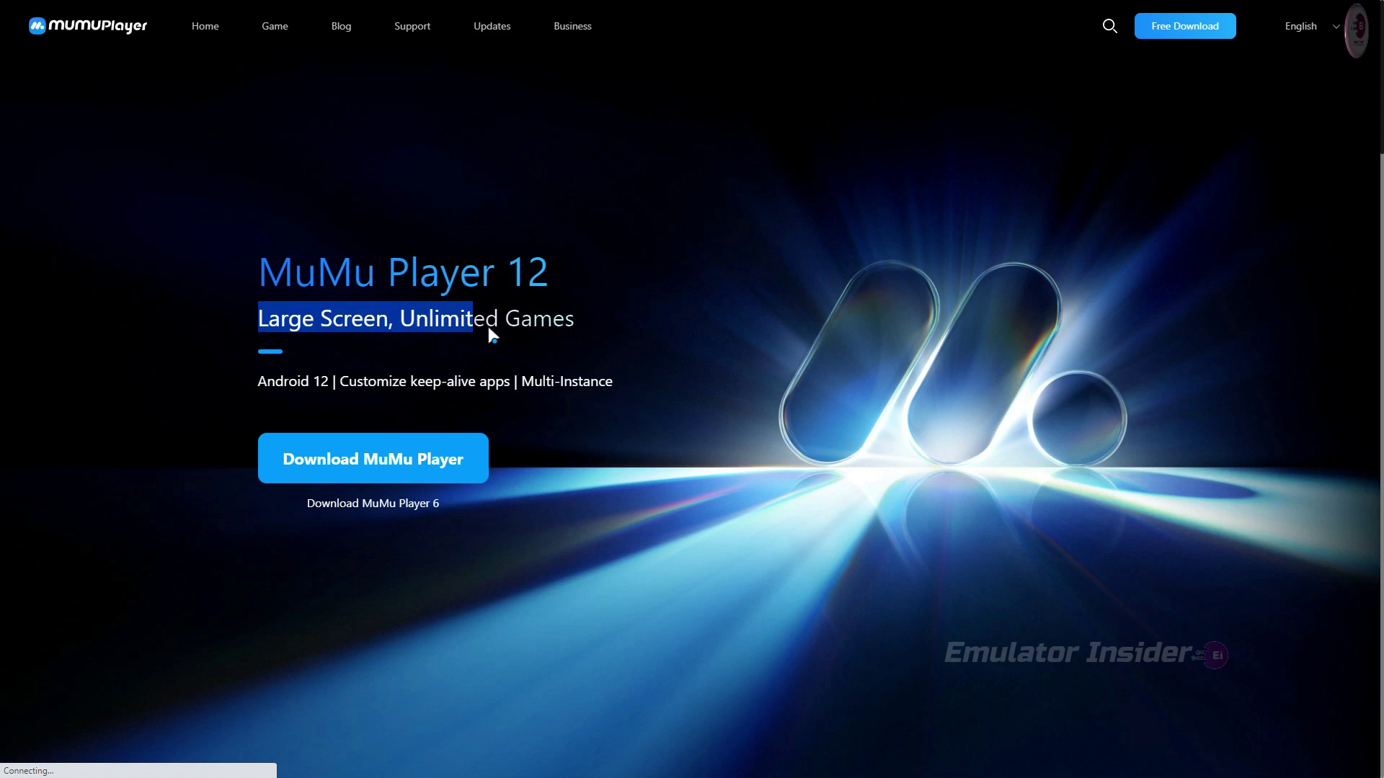
pyautogui.moveTo(228, 382); pyautogui.dragTo(318, 386)
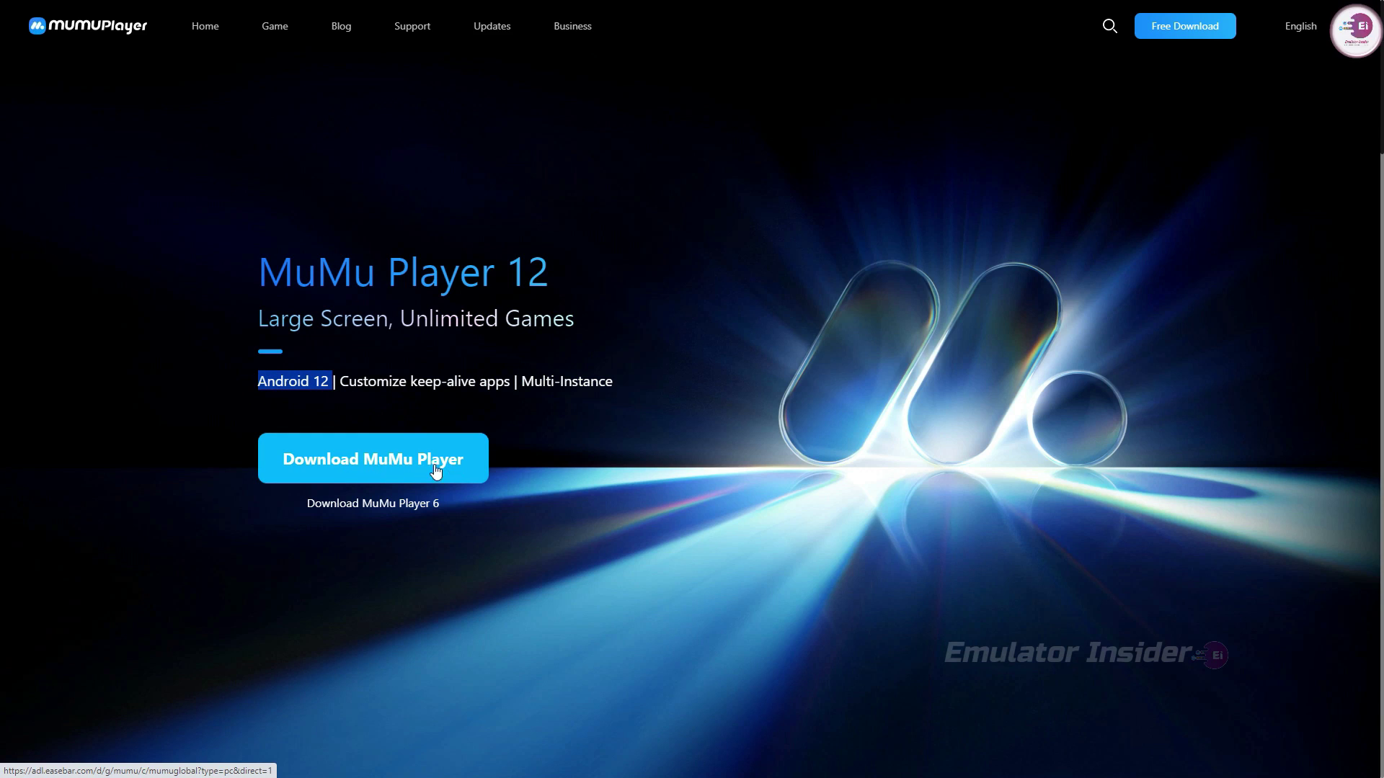
# Step: Review the website's popular games section and the Brand New Engine, Extreme High FPS, Multi-Instance and Keyboard&Mouse feature slides
pyautogui.click(412, 465)
pyautogui.scroll(-8, 595, 427)
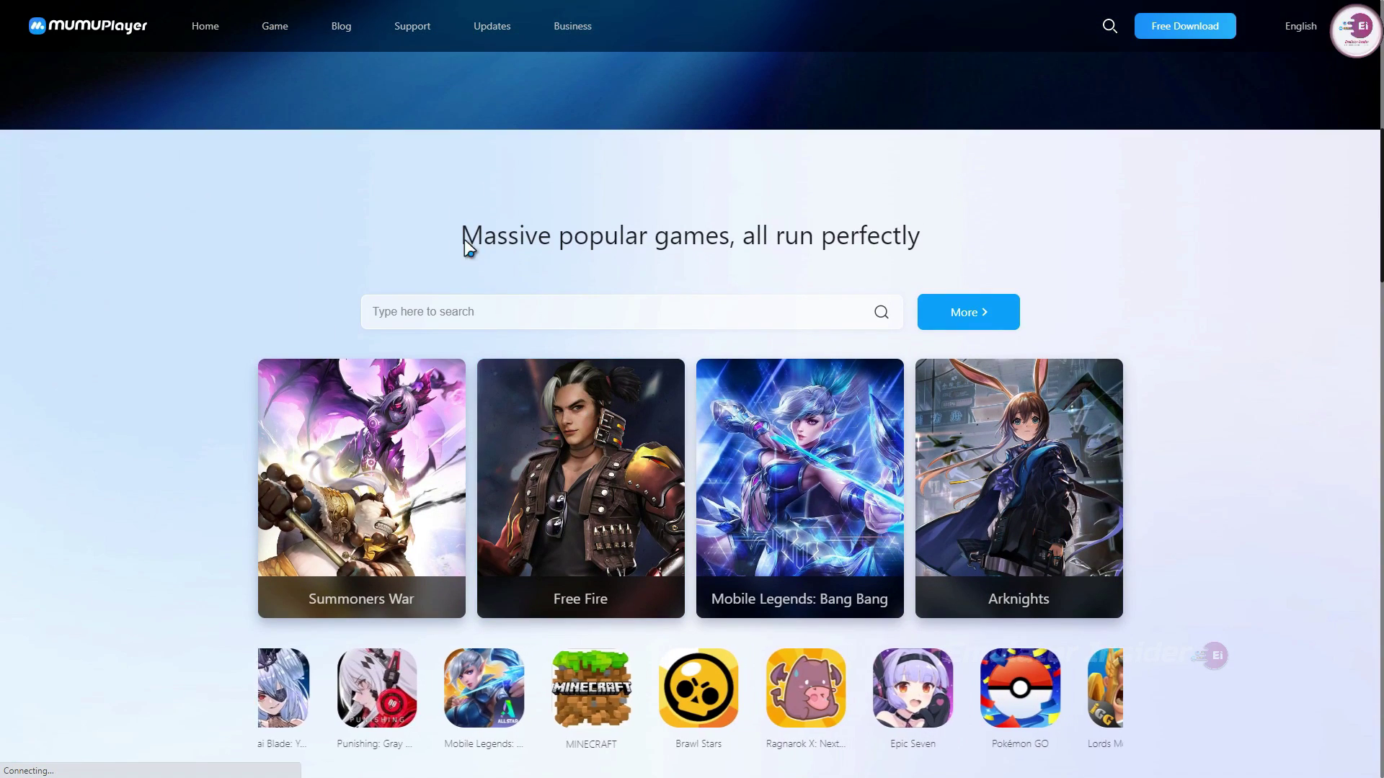
pyautogui.moveTo(464, 239); pyautogui.dragTo(960, 245)
pyautogui.scroll(-3, 837, 386)
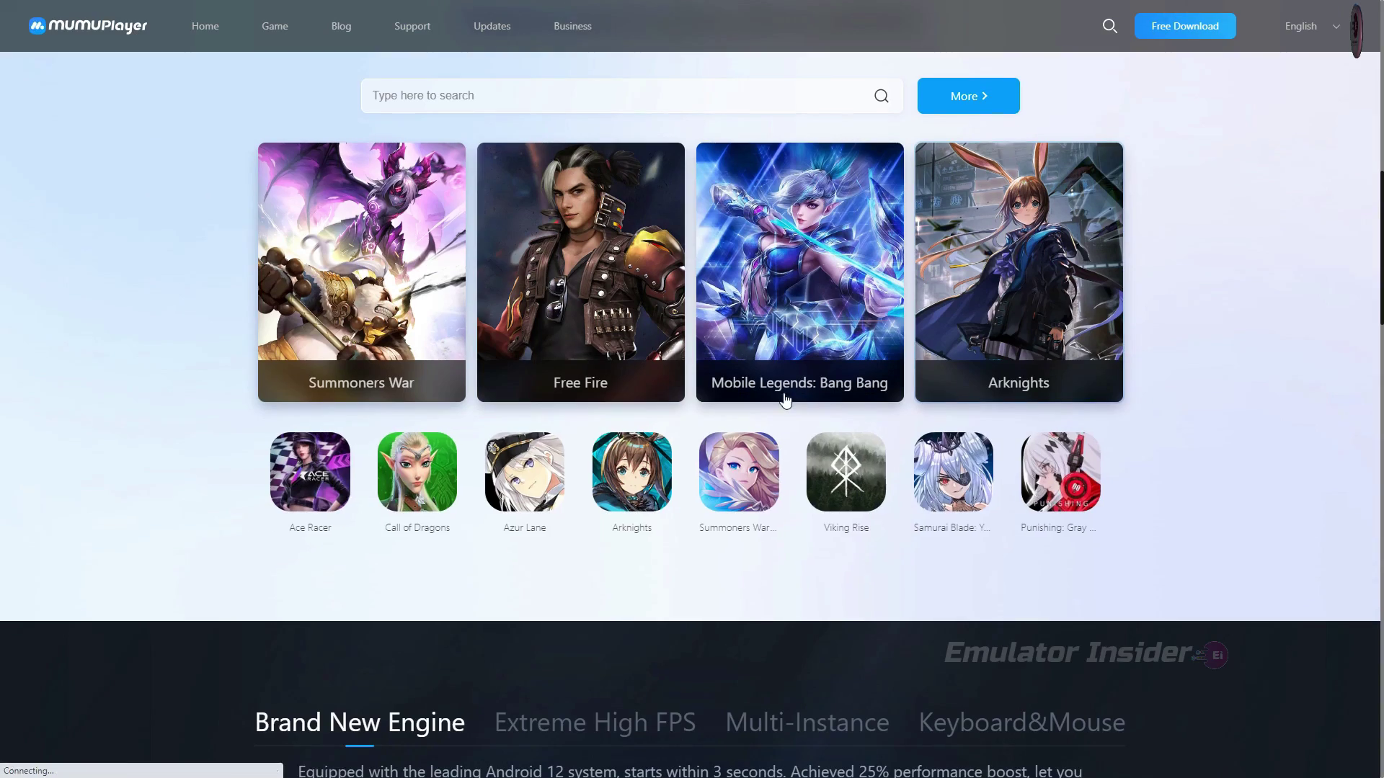
pyautogui.scroll(-9, 726, 354)
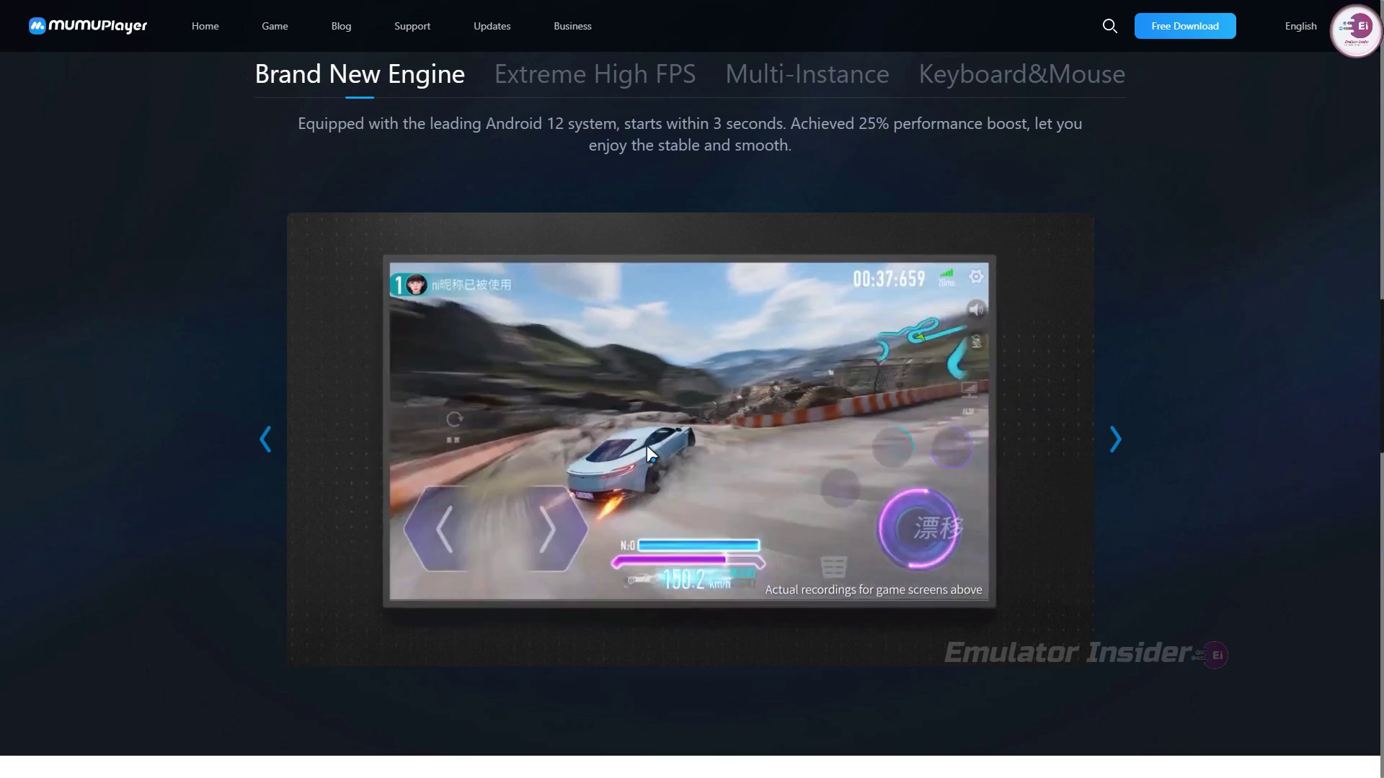
pyautogui.click(1115, 441)
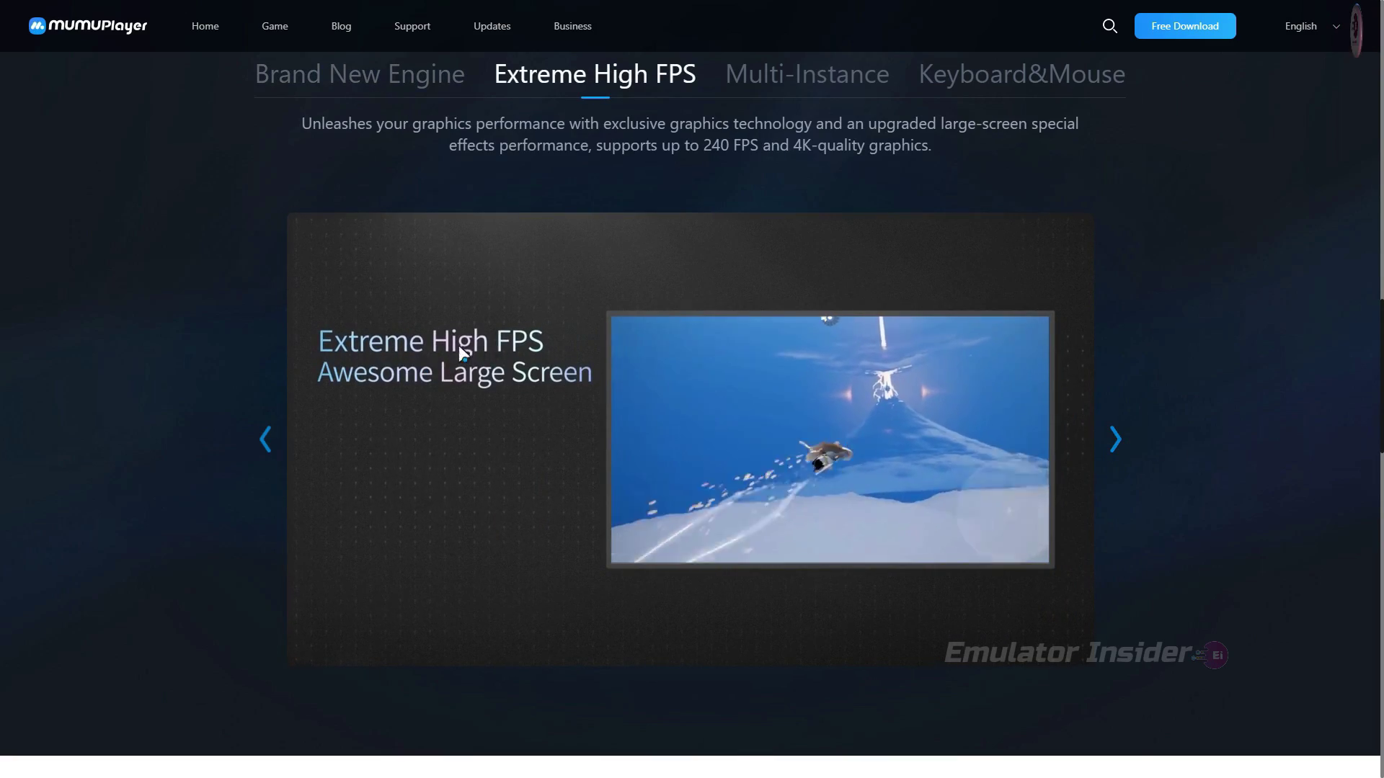
pyautogui.click(1115, 438)
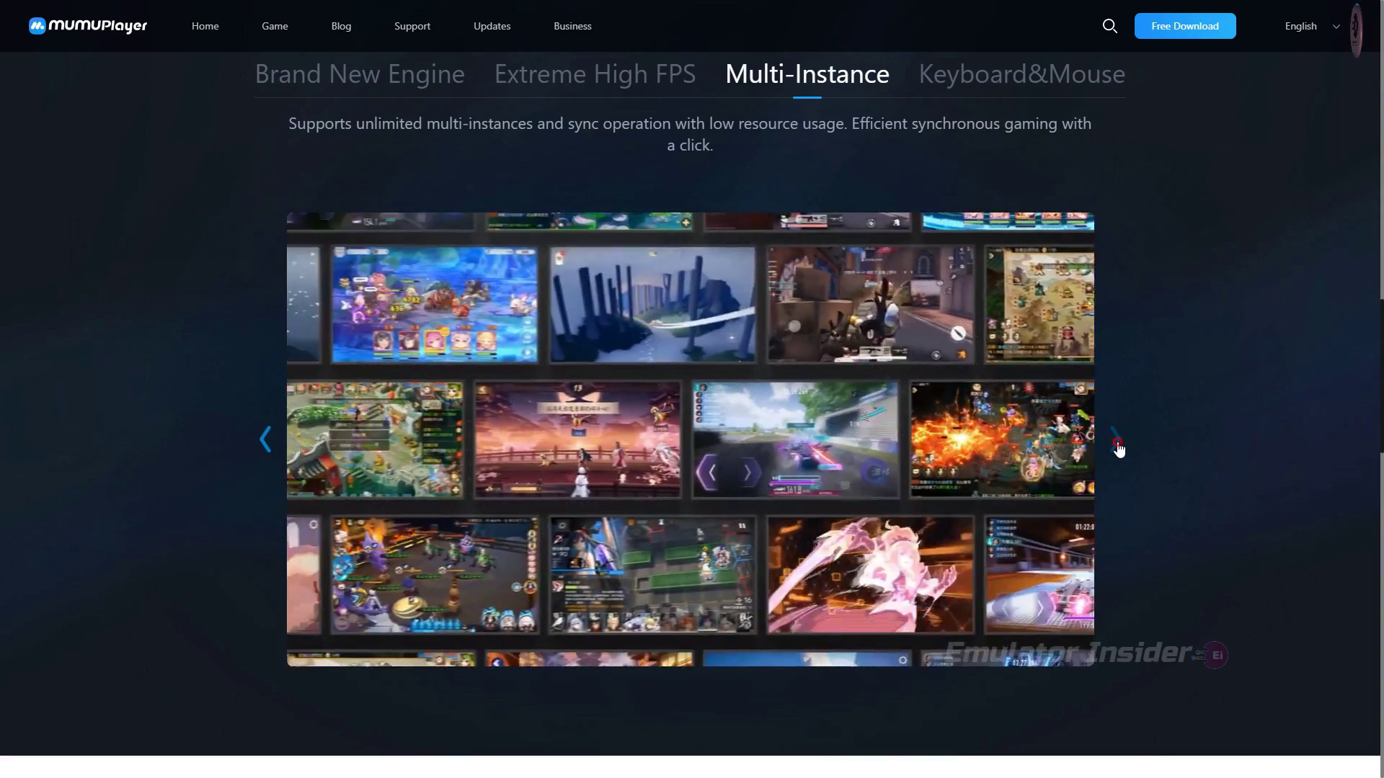
pyautogui.click(1117, 442)
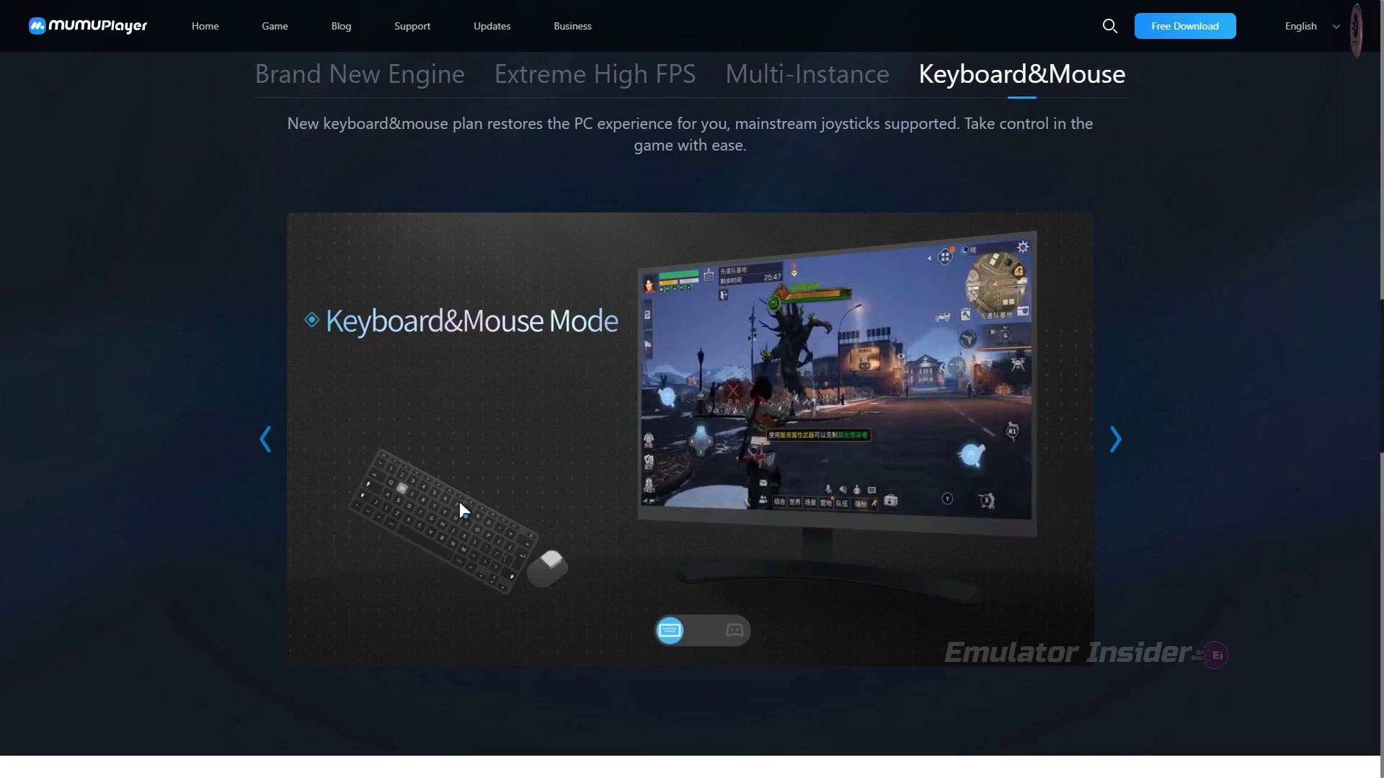
pyautogui.scroll(20, 557, 529)
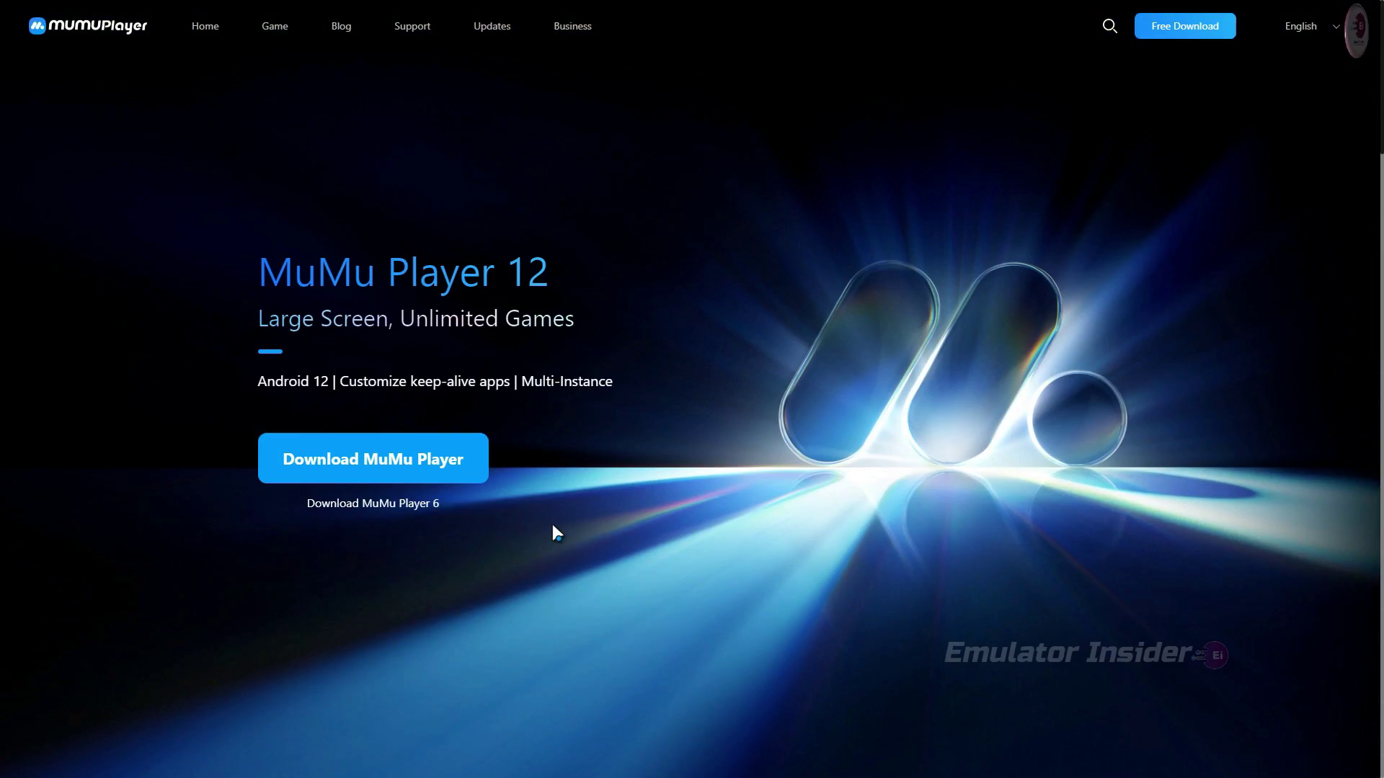
# Step: Download the MuMu Player 12 installer and show the downloaded file in its folder
pyautogui.click(356, 467)
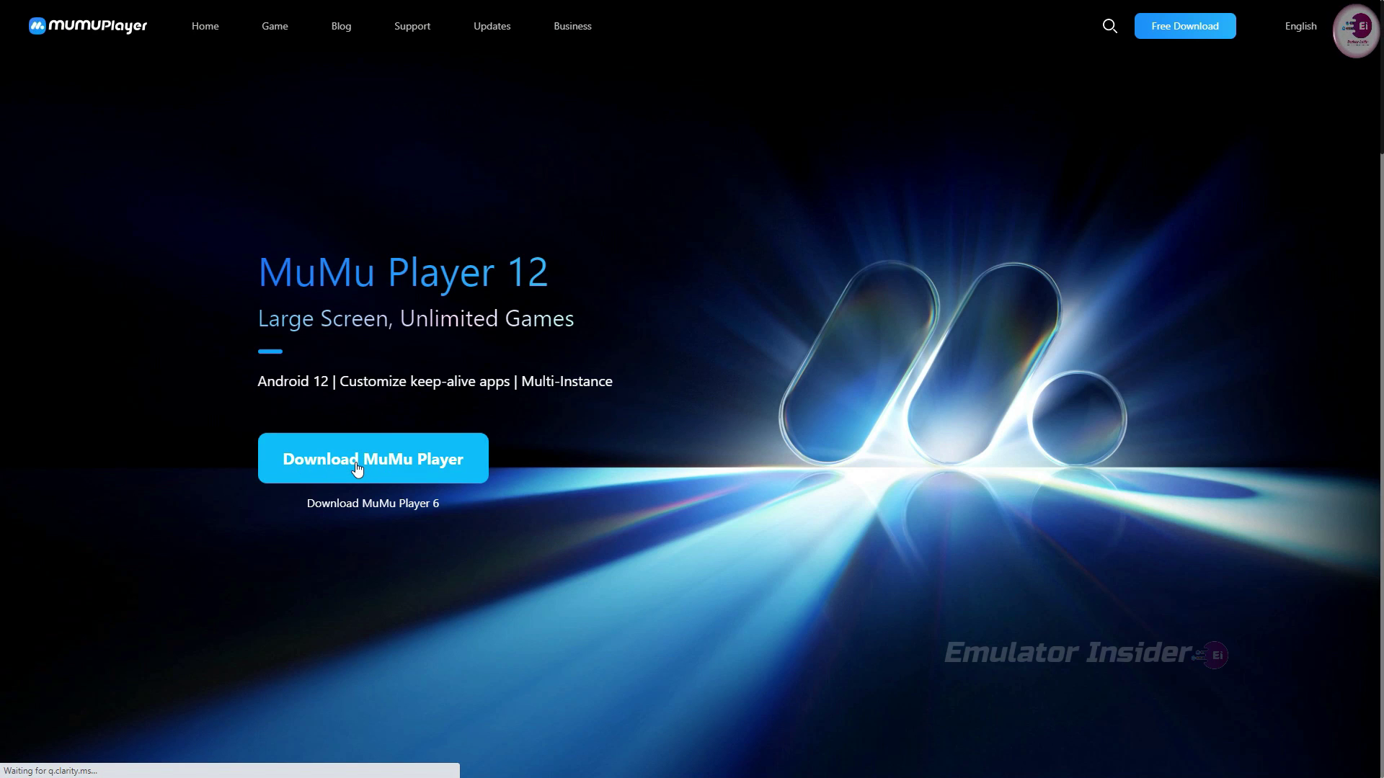
pyautogui.press('F11')
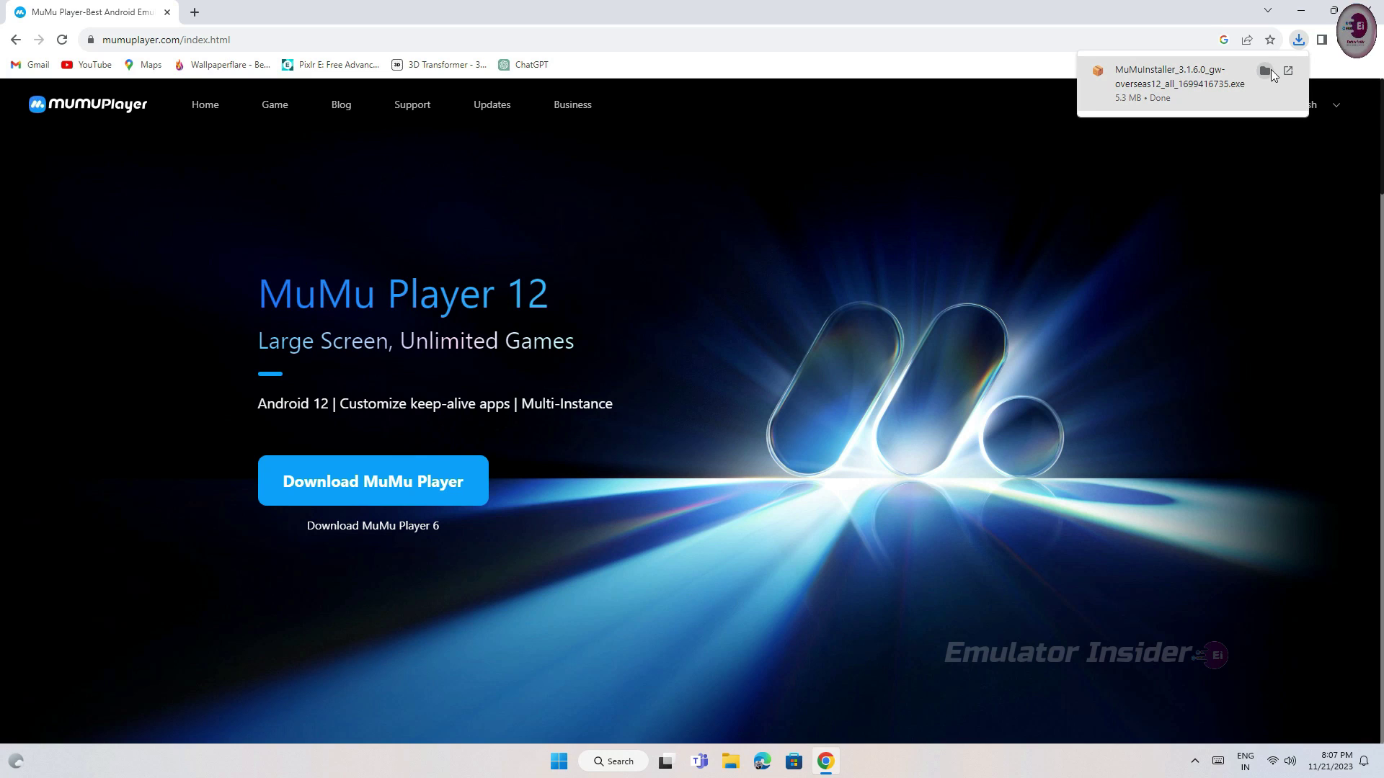
pyautogui.click(1267, 72)
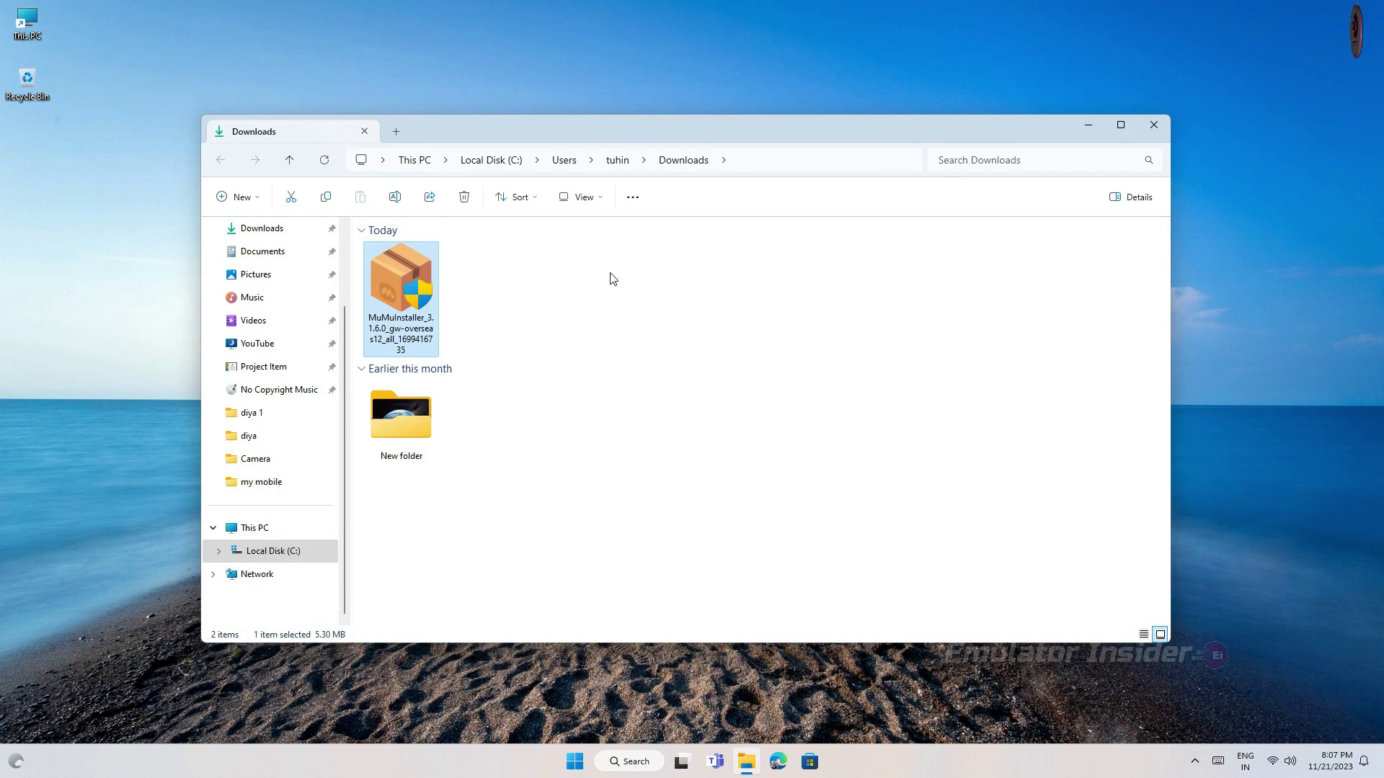
# Step: Run the downloaded MuMu Player installer and start the Quick Install
pyautogui.rightClick(395, 288)
pyautogui.click(472, 383)
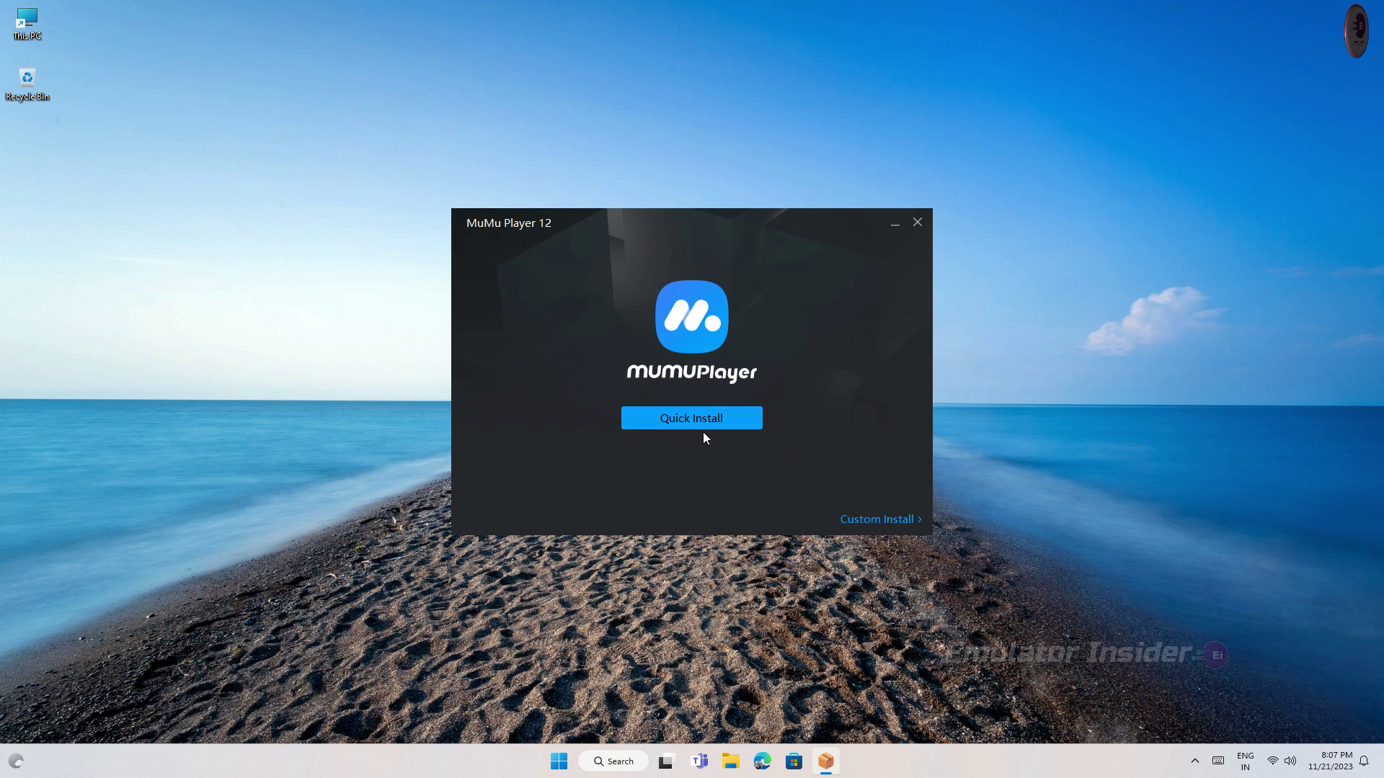
pyautogui.click(677, 425)
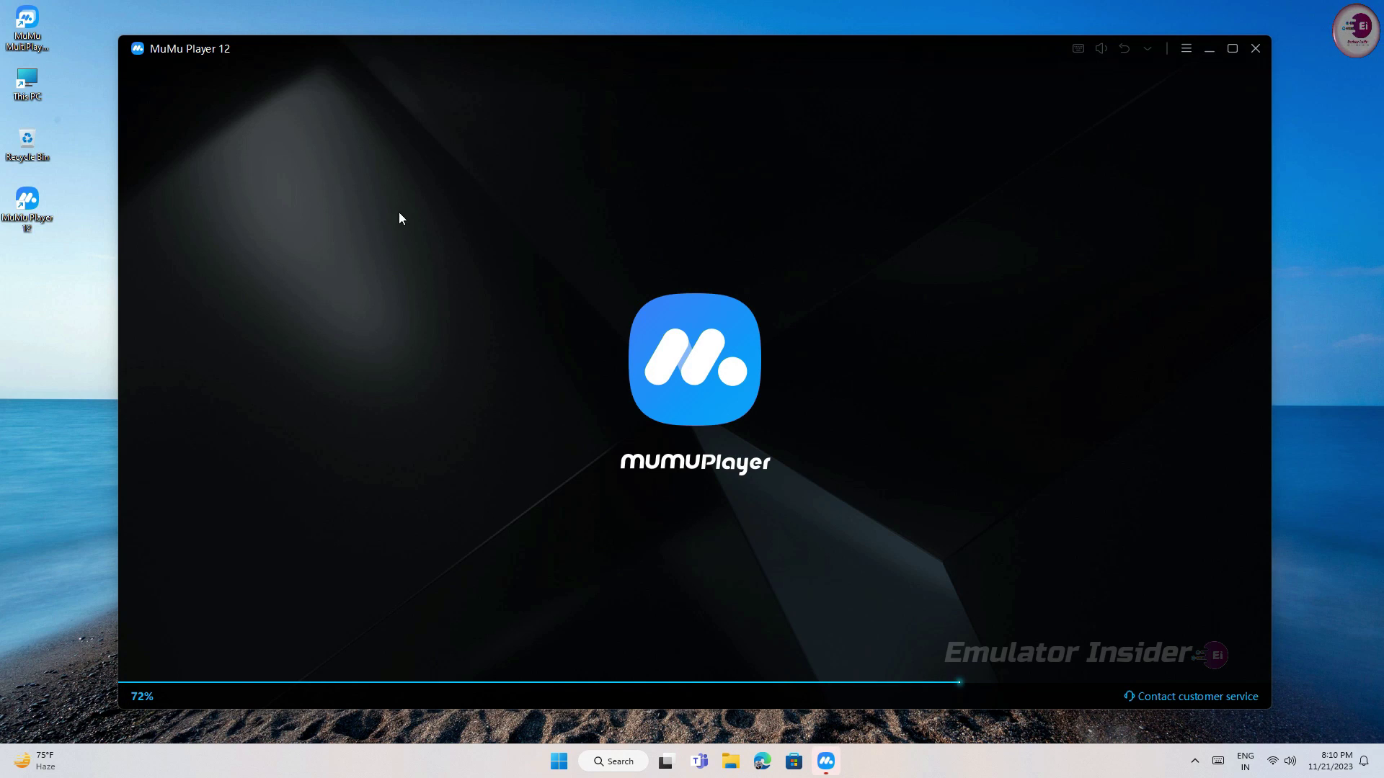
# Step: Move the MuMu MultiPlayer desktop shortcut below the MuMu Player 12 shortcut and accept the User Agreement and Privacy Policy
pyautogui.moveTo(14, 28); pyautogui.dragTo(14, 284)
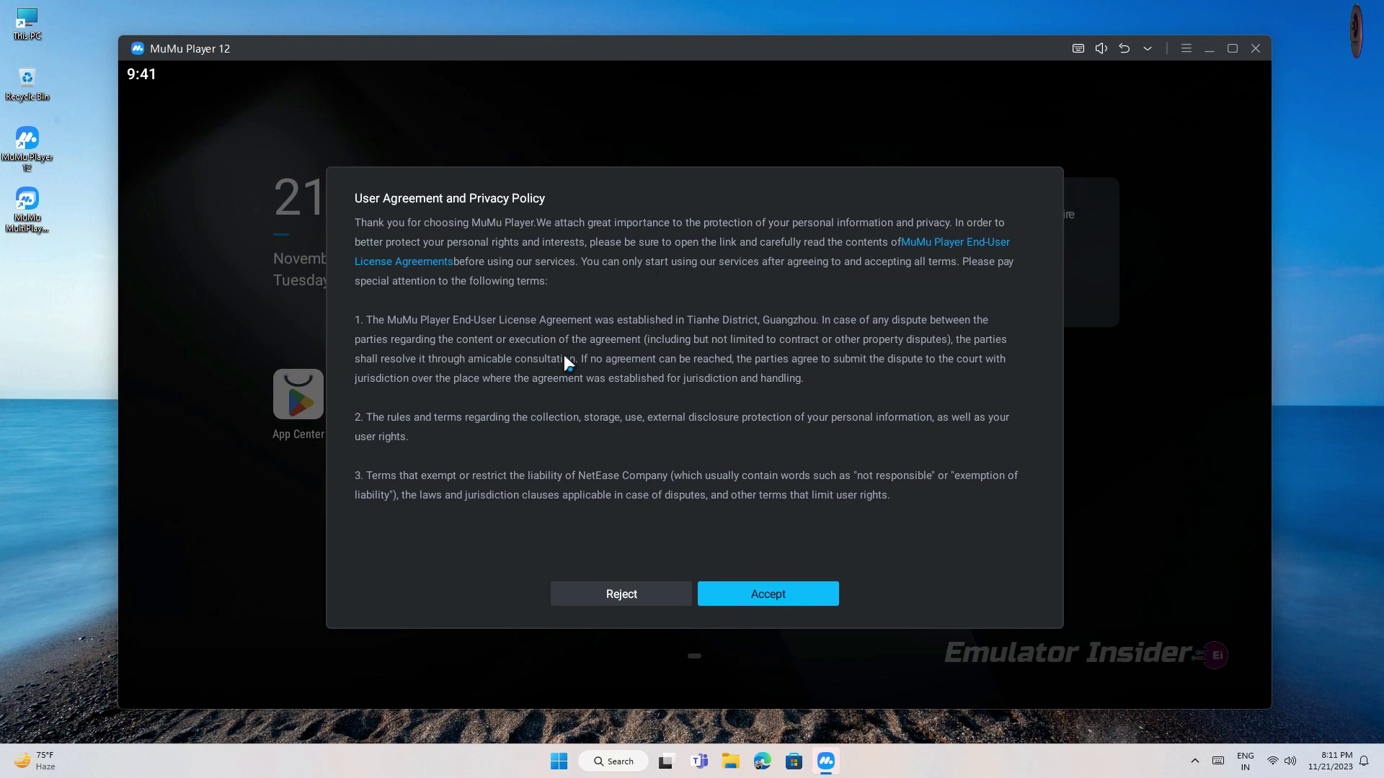
pyautogui.click(786, 595)
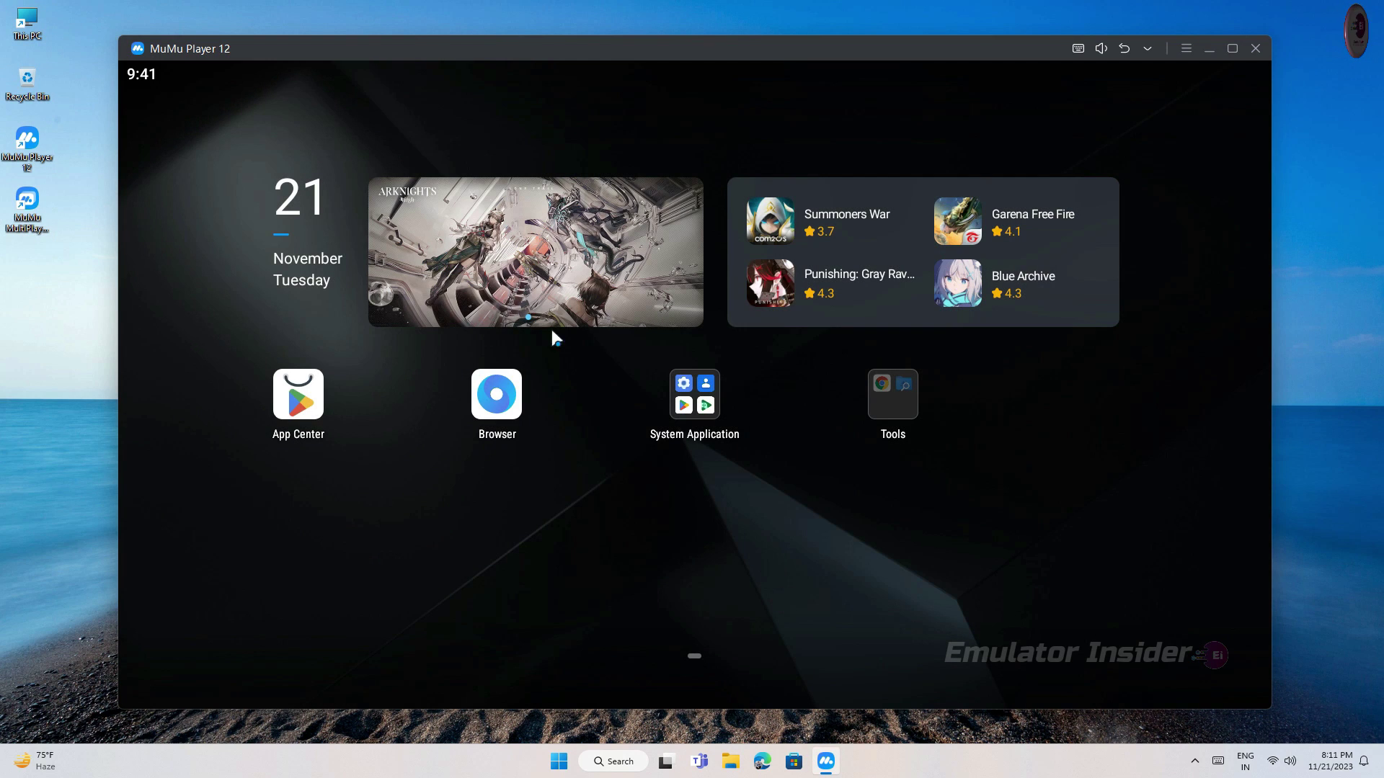
# Step: Look through the System Application and Tools folders on the emulator's home screen
pyautogui.moveTo(705, 493); pyautogui.dragTo(707, 457)
pyautogui.click(699, 407)
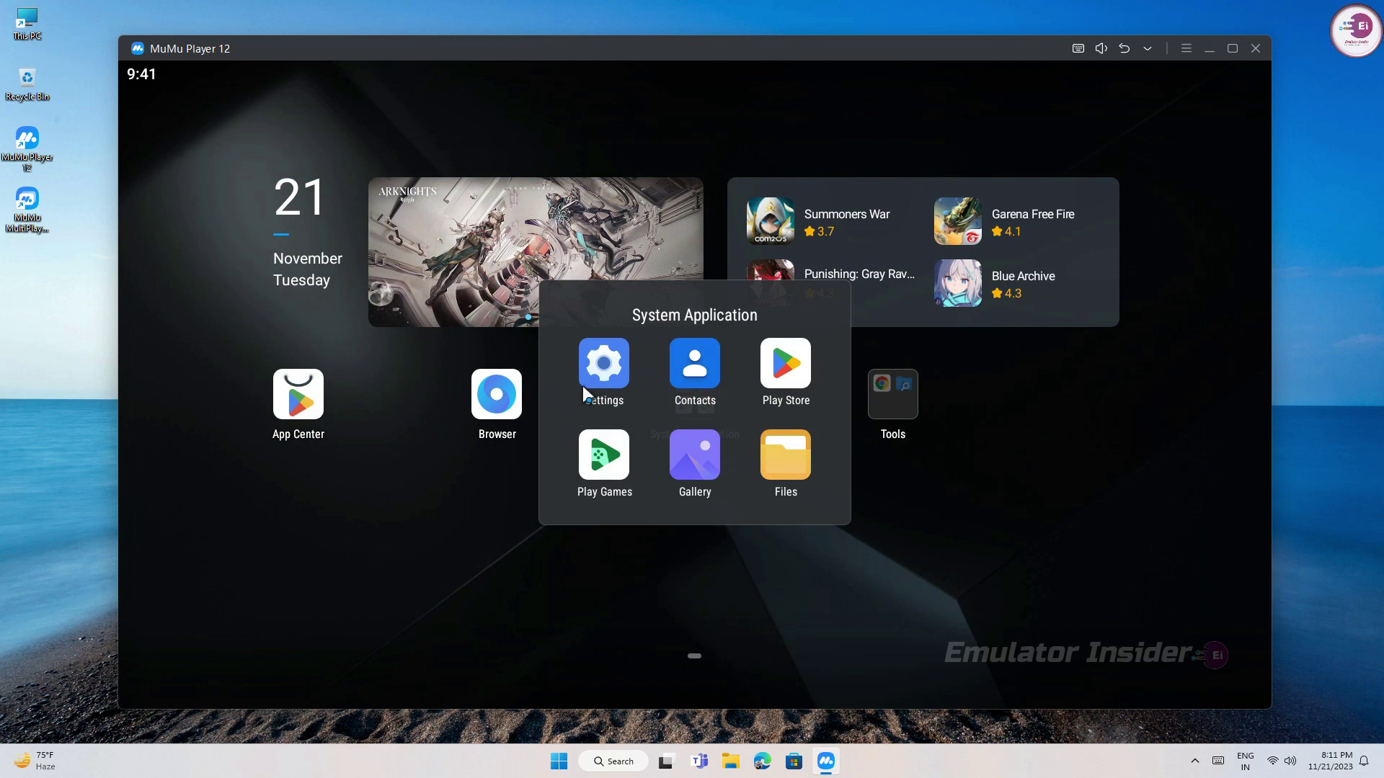
pyautogui.click(909, 516)
pyautogui.click(898, 400)
pyautogui.click(876, 488)
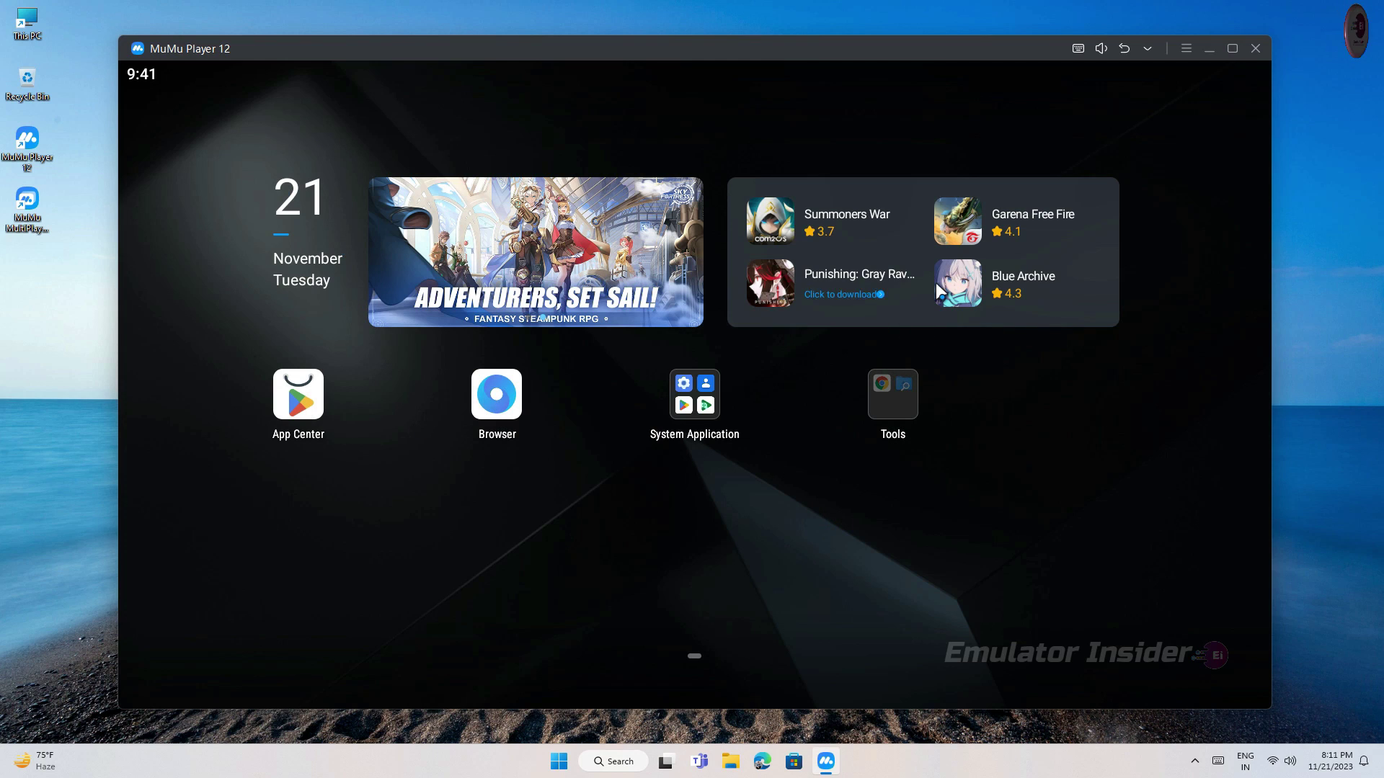
# Step: Check the emulator's version information in About MuMu and close it
pyautogui.click(1185, 48)
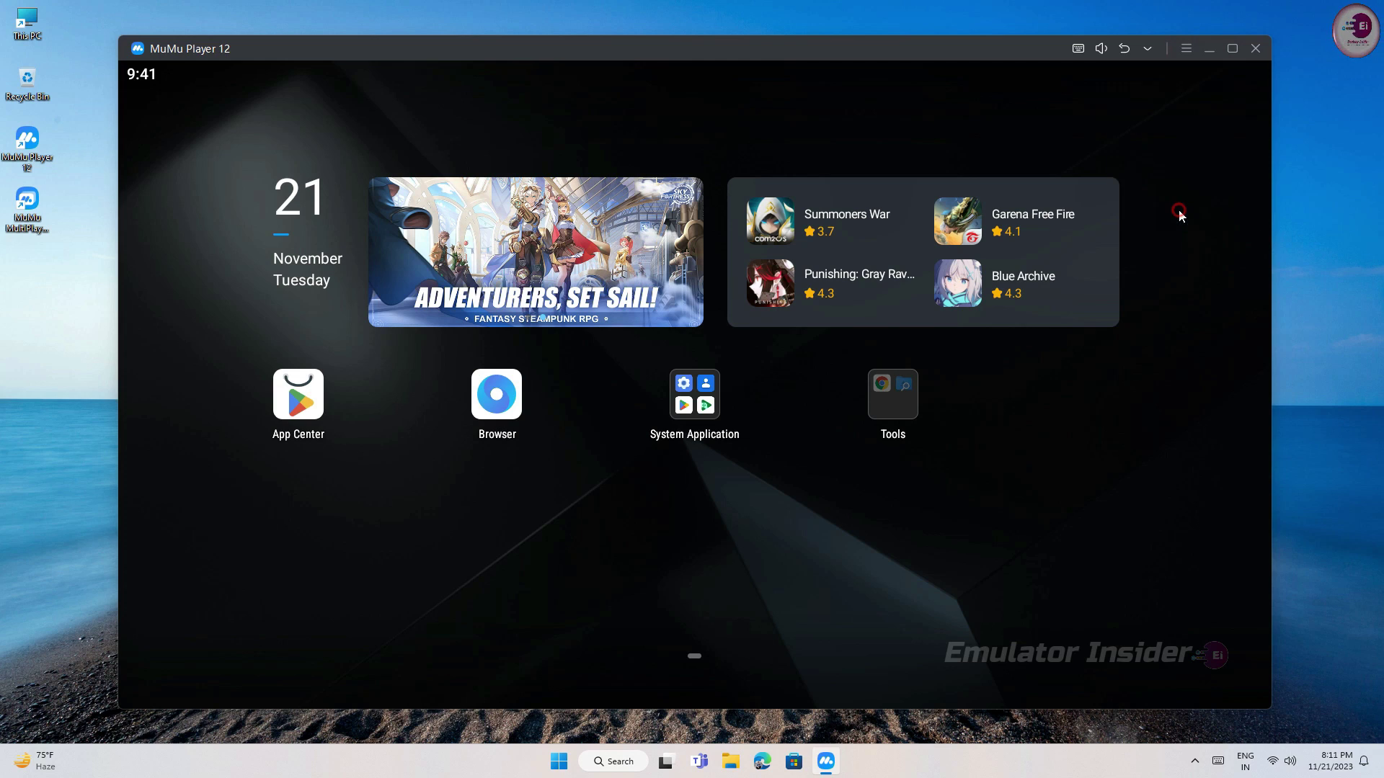
pyautogui.click(1182, 211)
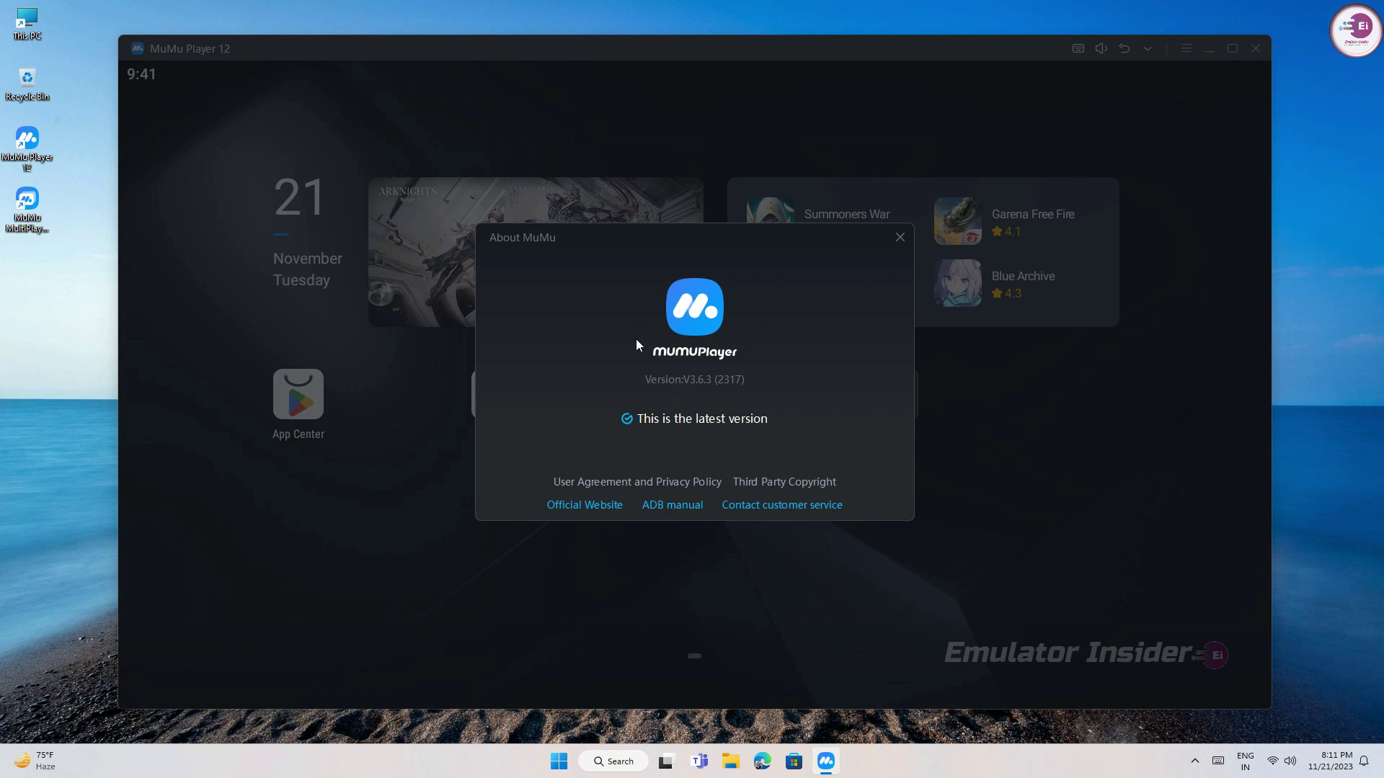
pyautogui.click(898, 239)
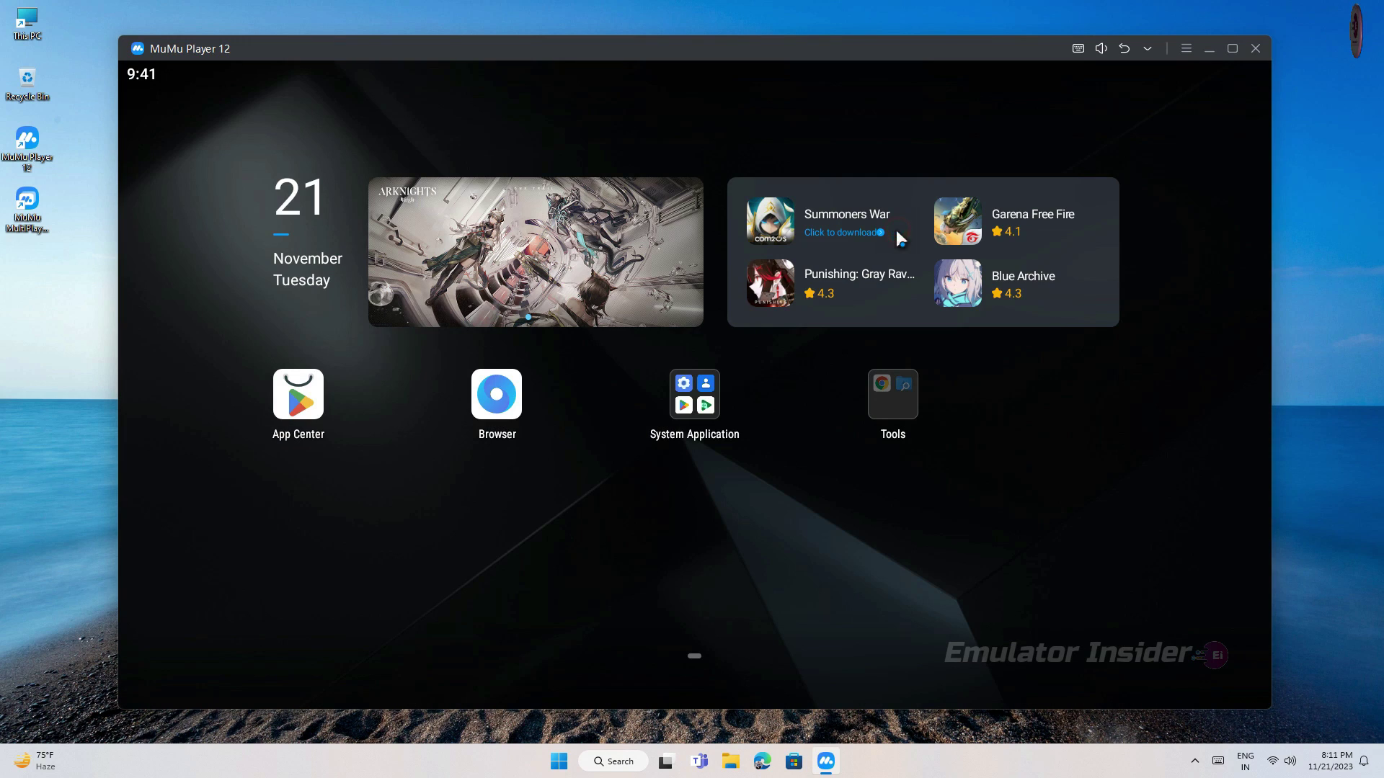
# Step: Review the emulator's Performance and Display settings, including rendering mode, resolution and frame rate, and close them without saving
pyautogui.click(1183, 53)
pyautogui.click(1183, 85)
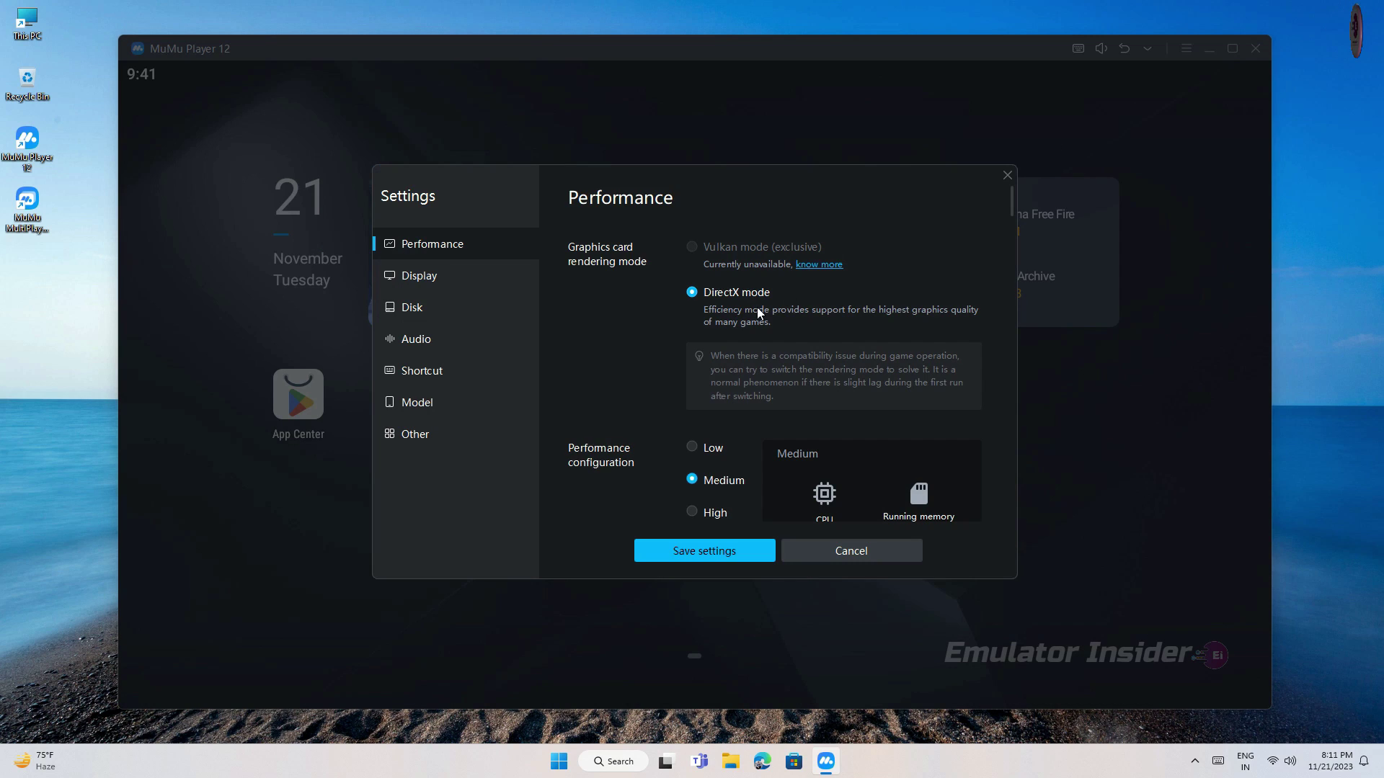
pyautogui.scroll(-2, 780, 327)
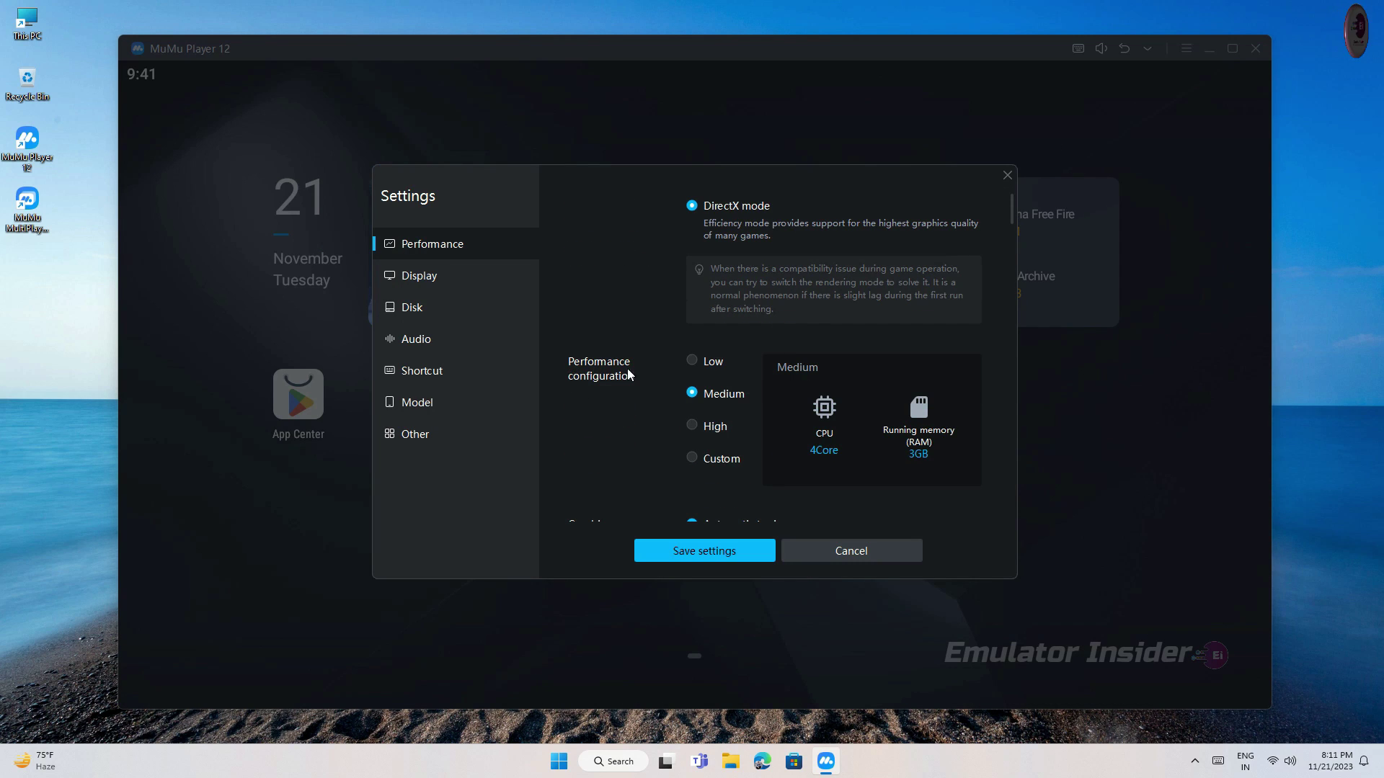
pyautogui.scroll(-5, 726, 391)
pyautogui.scroll(-5, 727, 391)
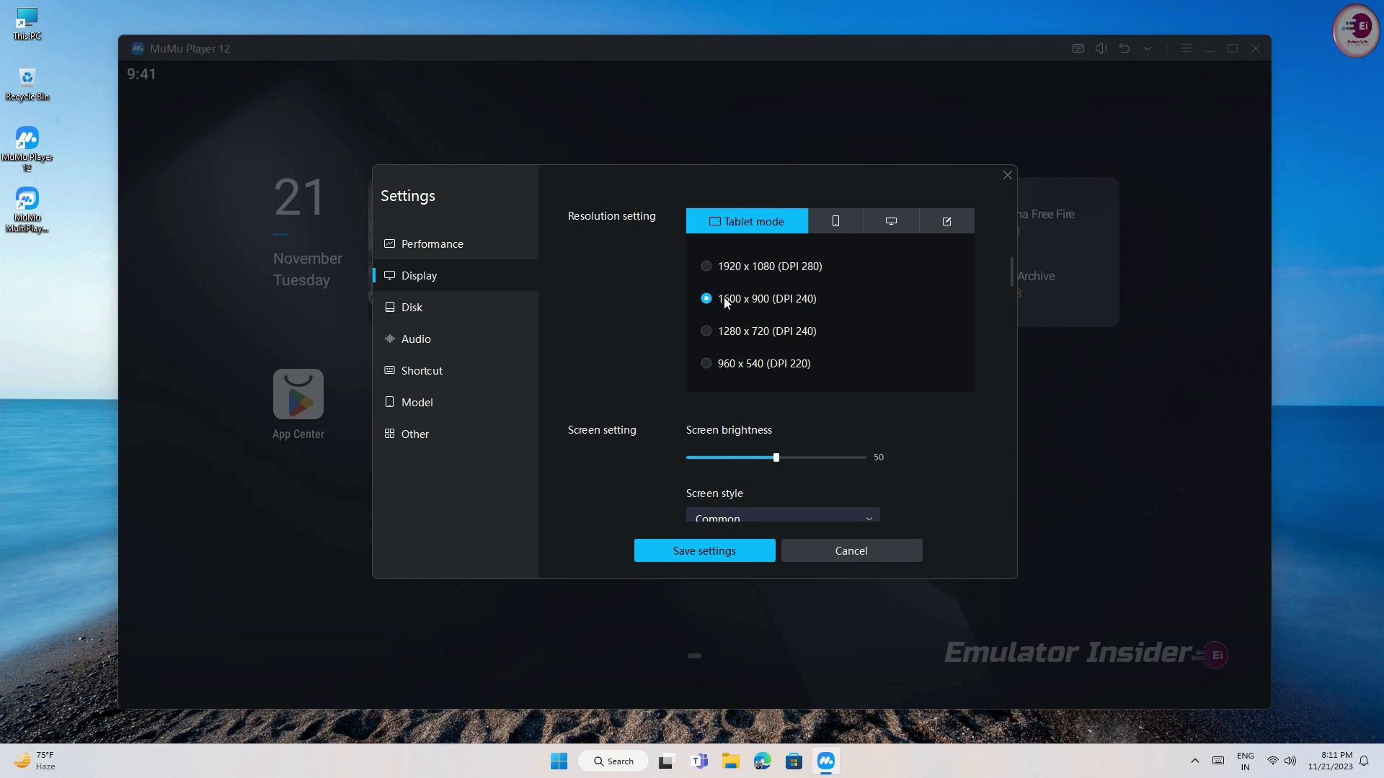
pyautogui.scroll(-1, 885, 349)
pyautogui.scroll(-10, 885, 349)
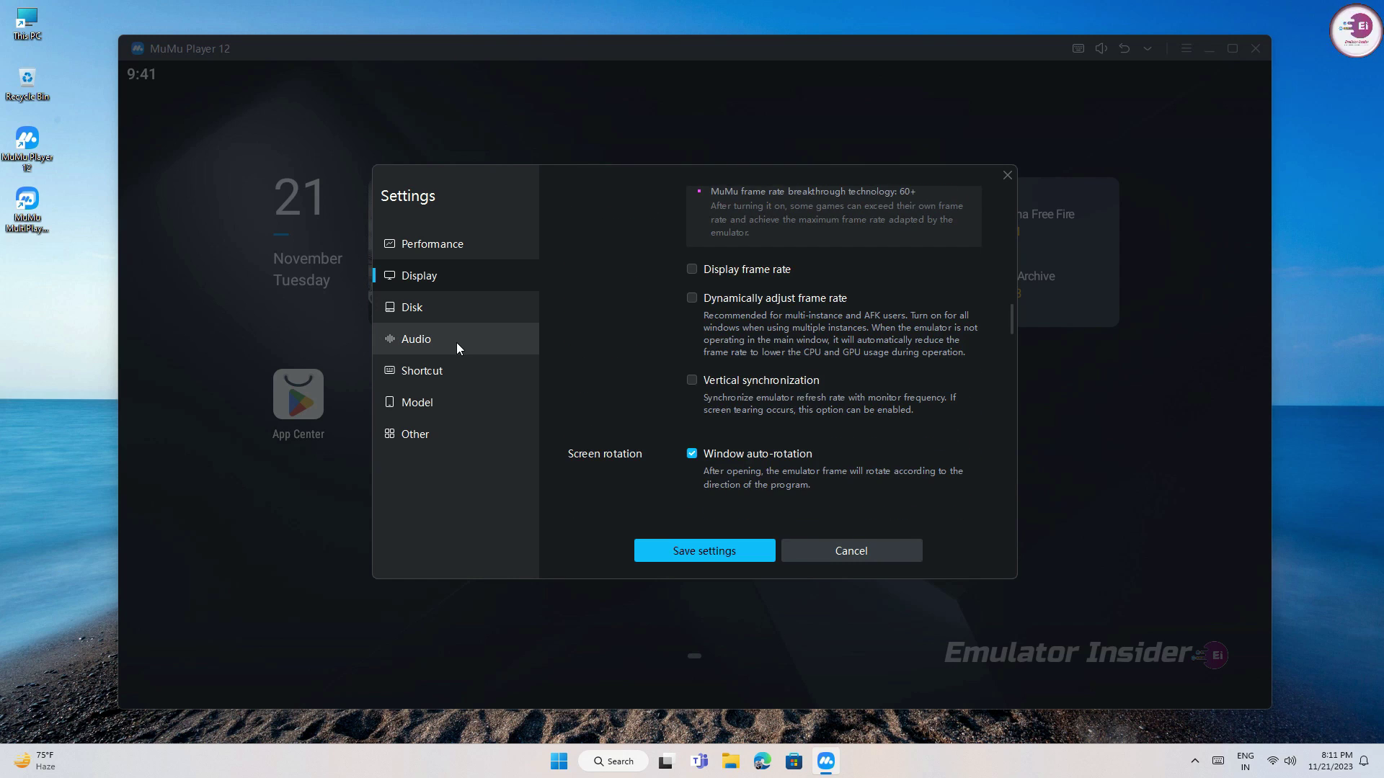
pyautogui.click(1007, 175)
# Step: Open Android Settings from the System Application folder and examine the device details in About phone
pyautogui.click(686, 399)
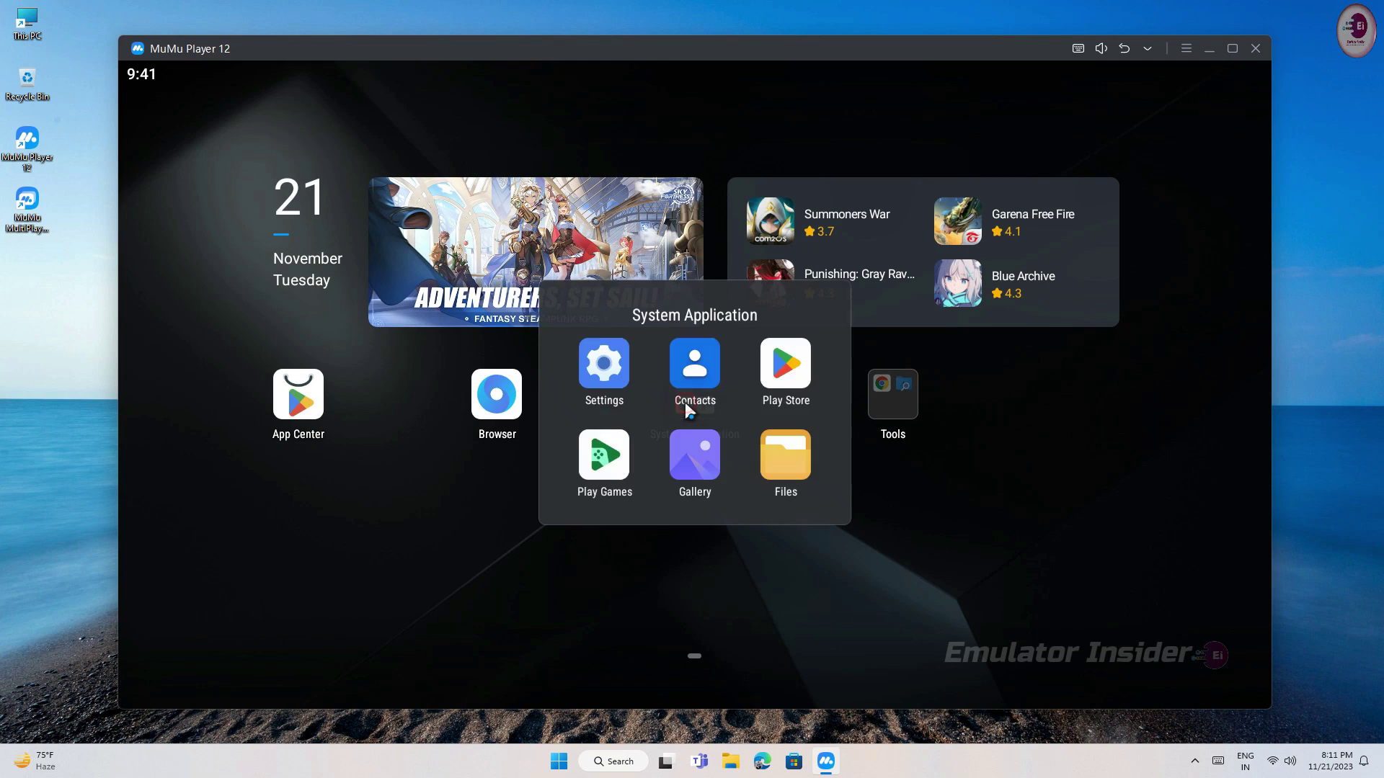
pyautogui.click(602, 364)
pyautogui.scroll(-10, 599, 382)
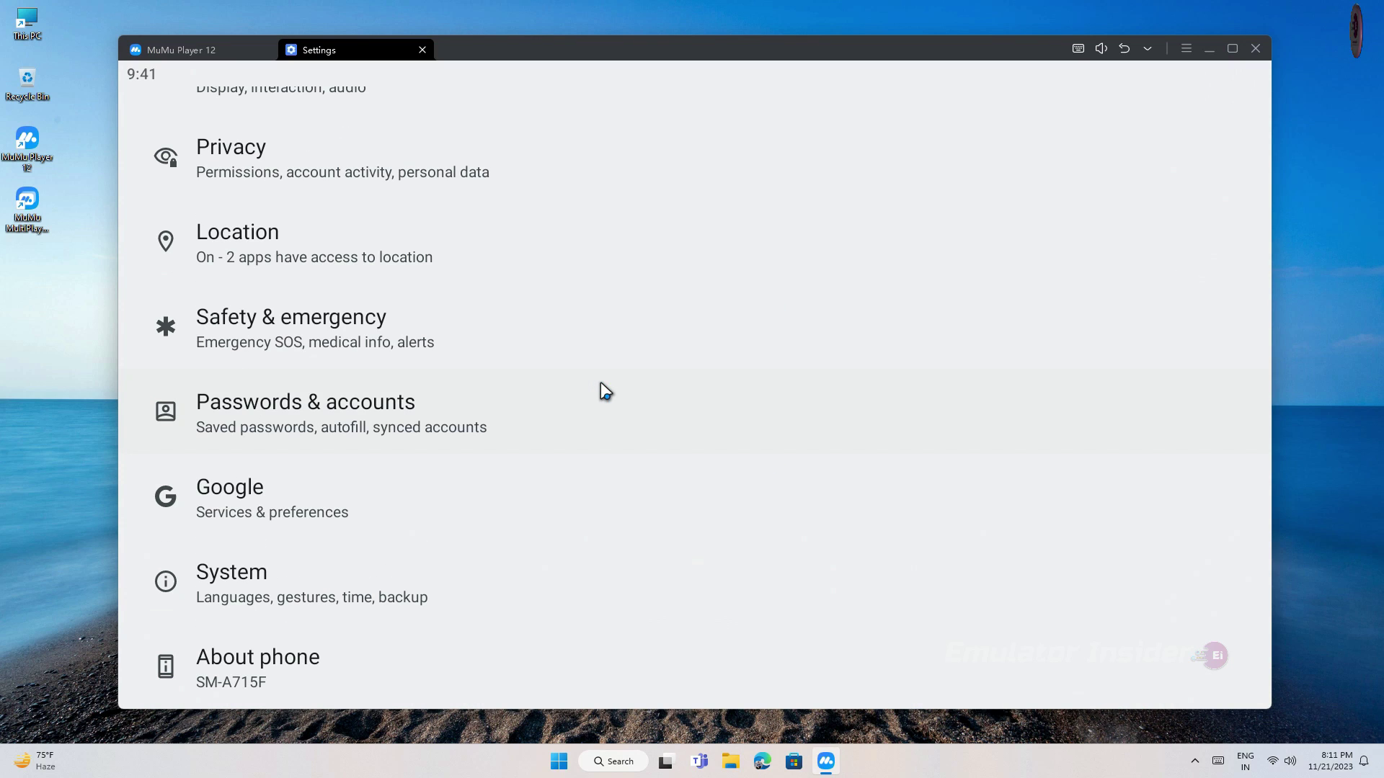
pyautogui.click(298, 683)
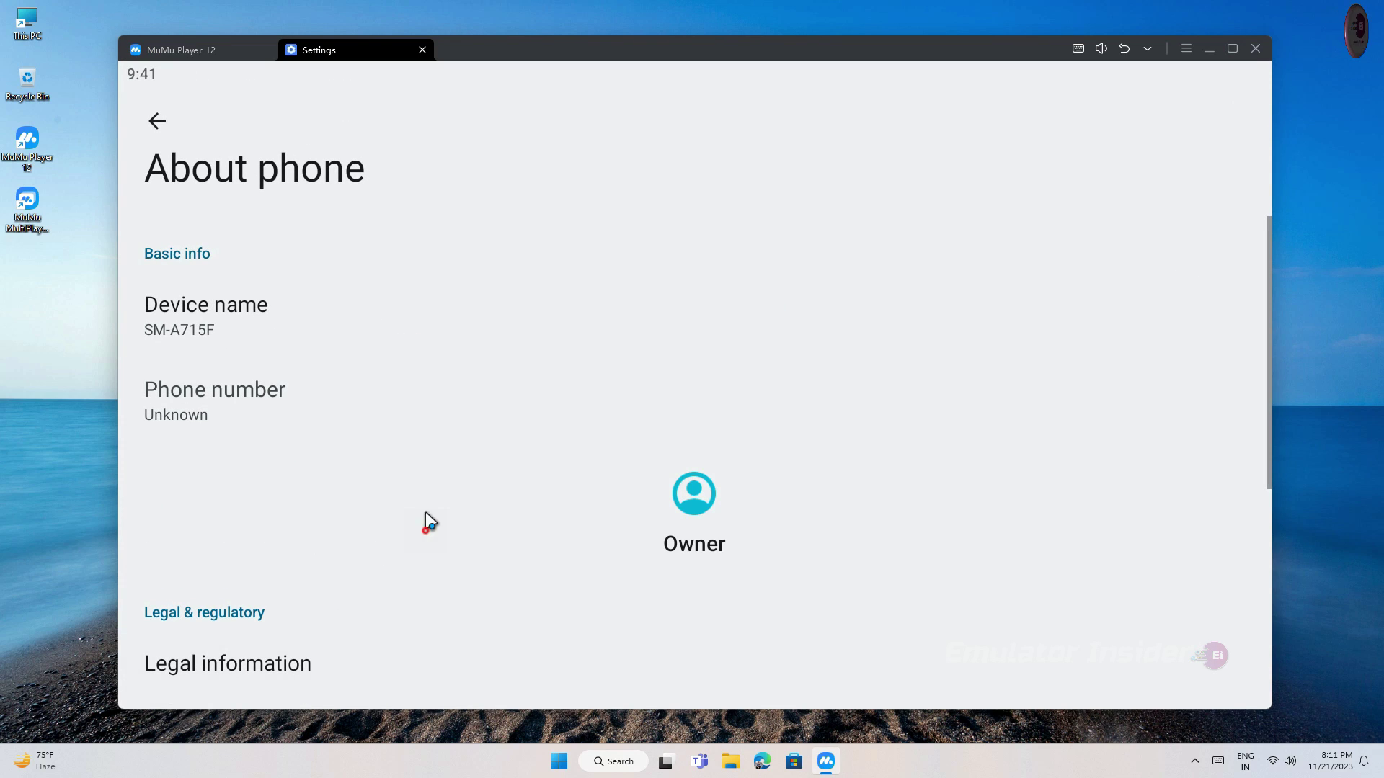
pyautogui.moveTo(422, 538); pyautogui.dragTo(472, 197)
pyautogui.moveTo(416, 485); pyautogui.dragTo(461, 186)
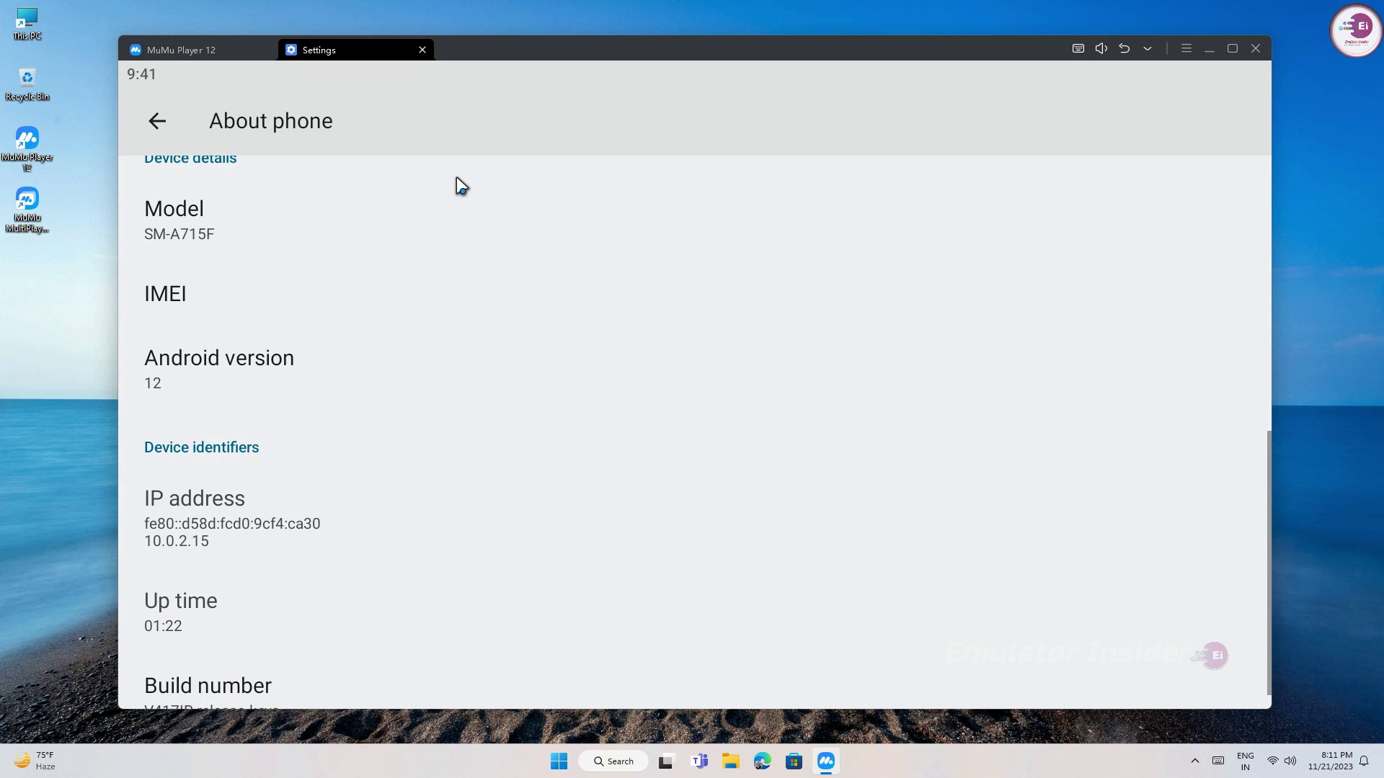
# Step: Open the Android version details, turn the version clock to 12 o'clock to reveal the Android logo, and close Settings
pyautogui.click(200, 374)
pyautogui.click(188, 264)
pyautogui.click(322, 267)
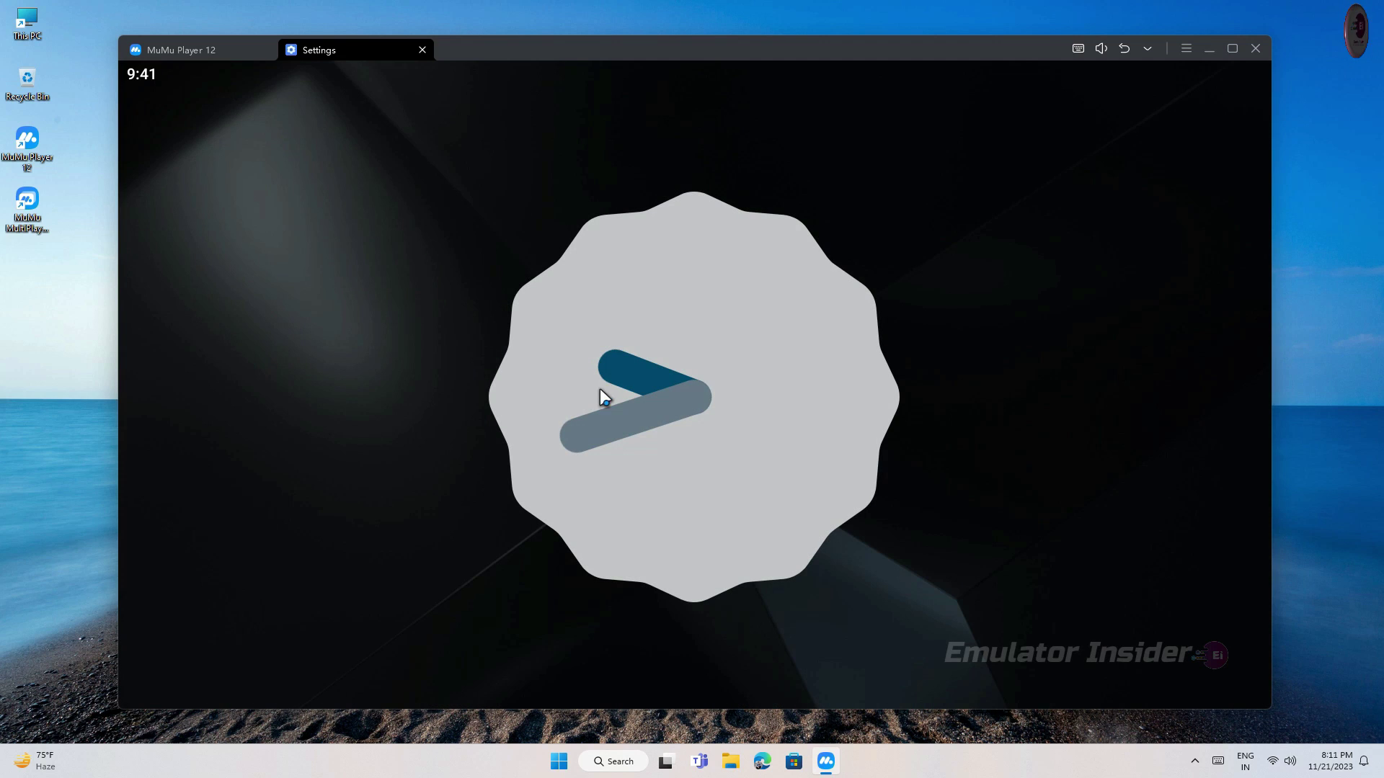
pyautogui.moveTo(603, 396); pyautogui.dragTo(694, 343)
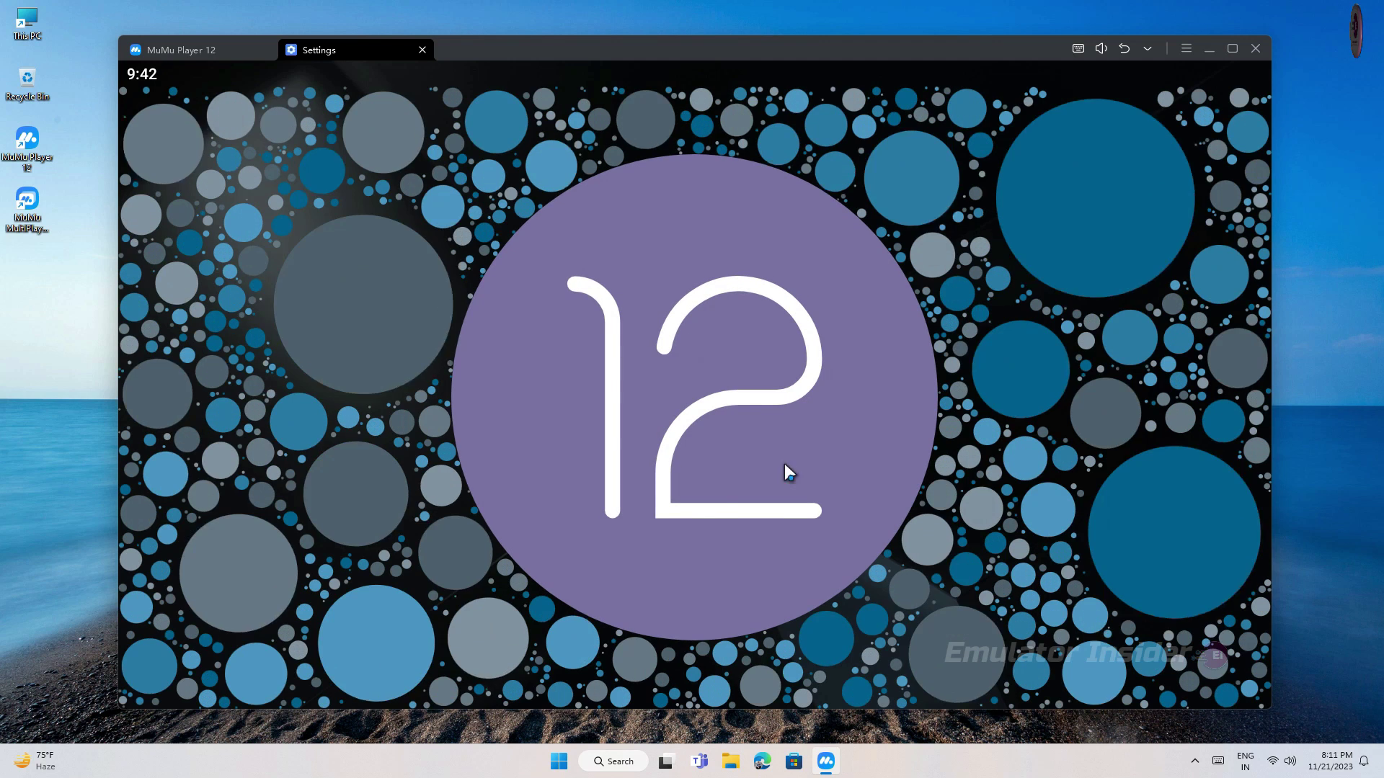
pyautogui.click(422, 50)
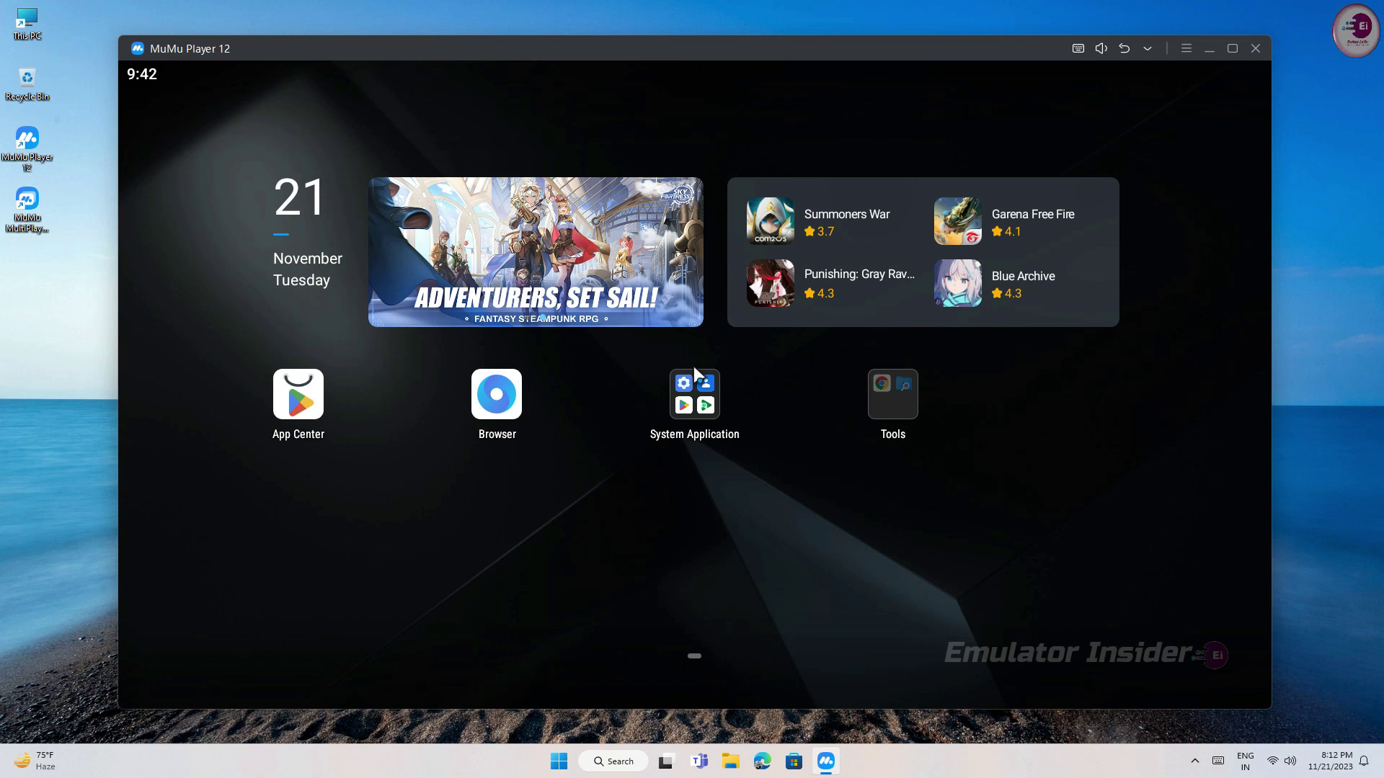
# Step: Open the Play Store from the System Application folder, sign in to the Google account, and browse the Games page
pyautogui.click(691, 404)
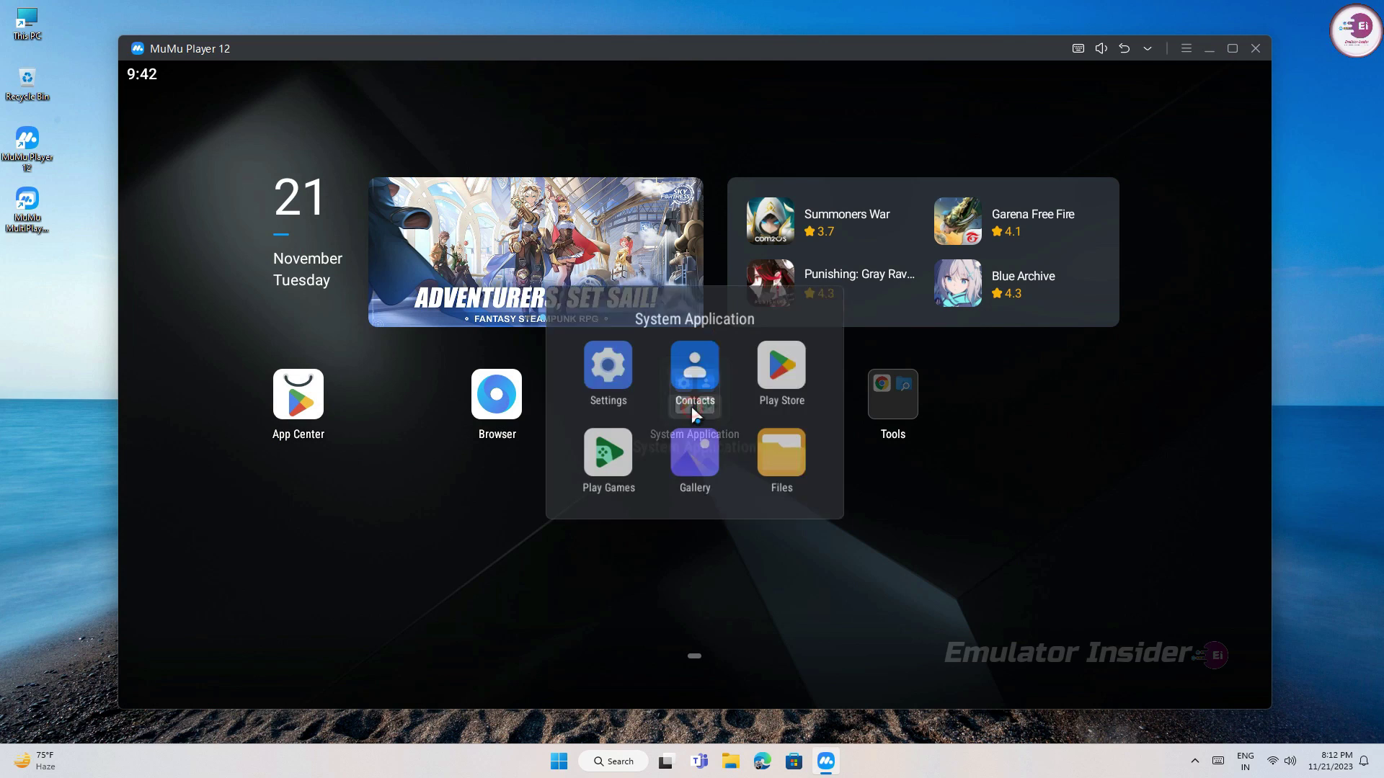
pyautogui.click(795, 374)
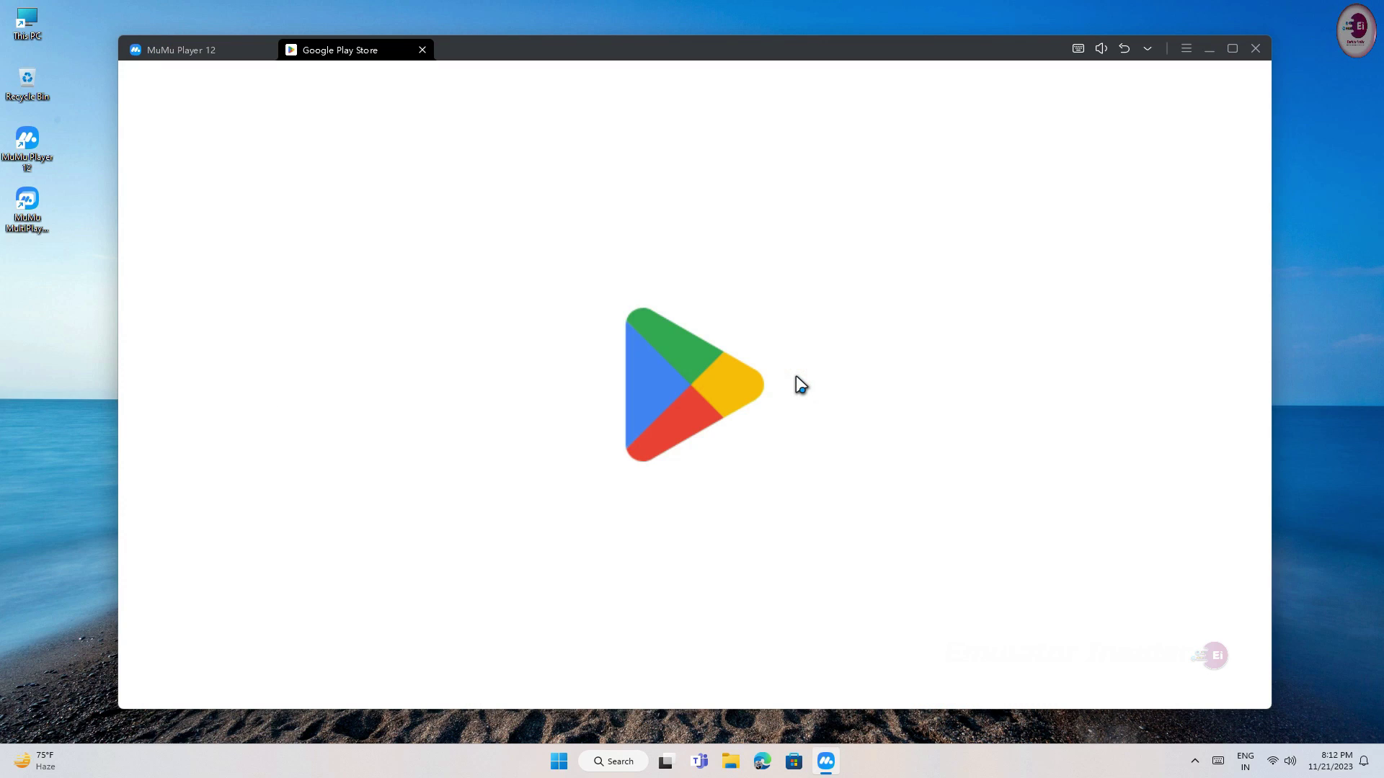
pyautogui.click(727, 526)
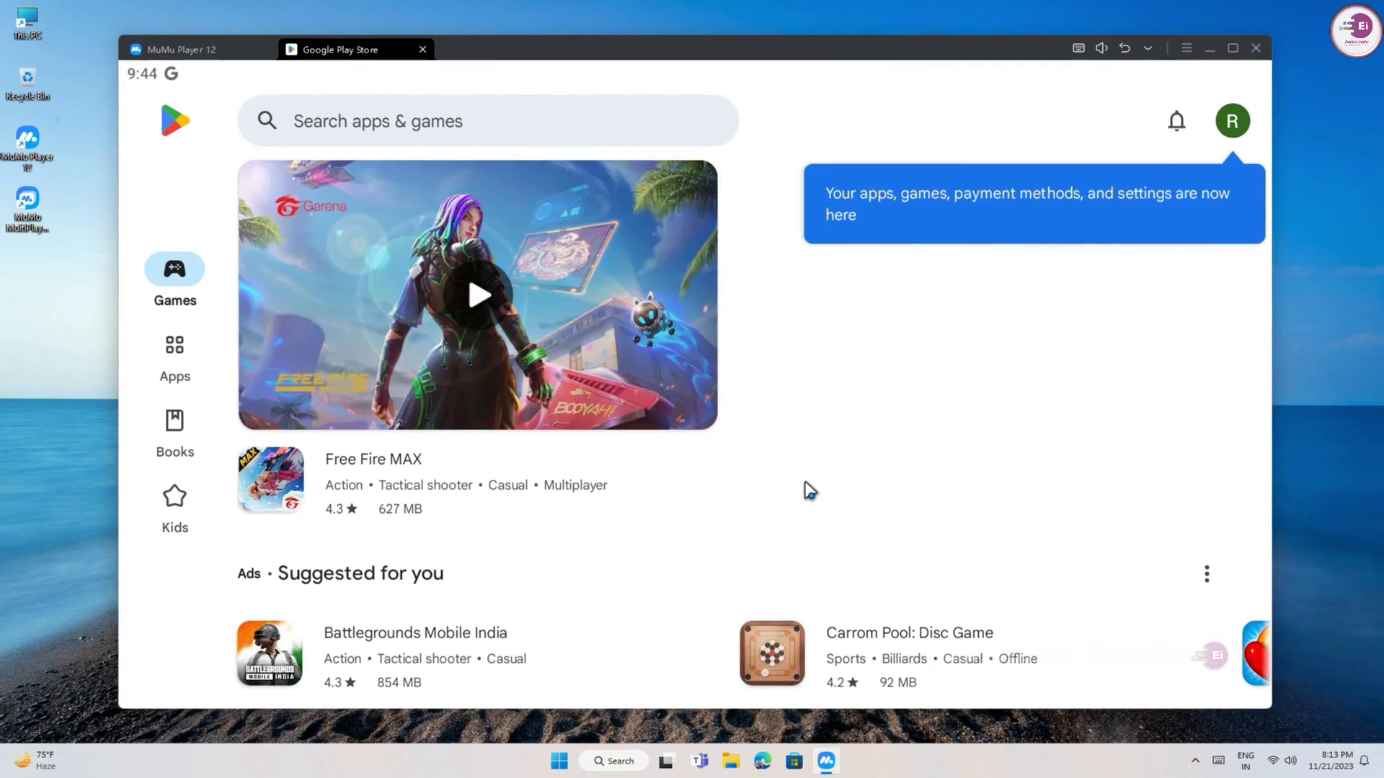
pyautogui.scroll(-10, 807, 486)
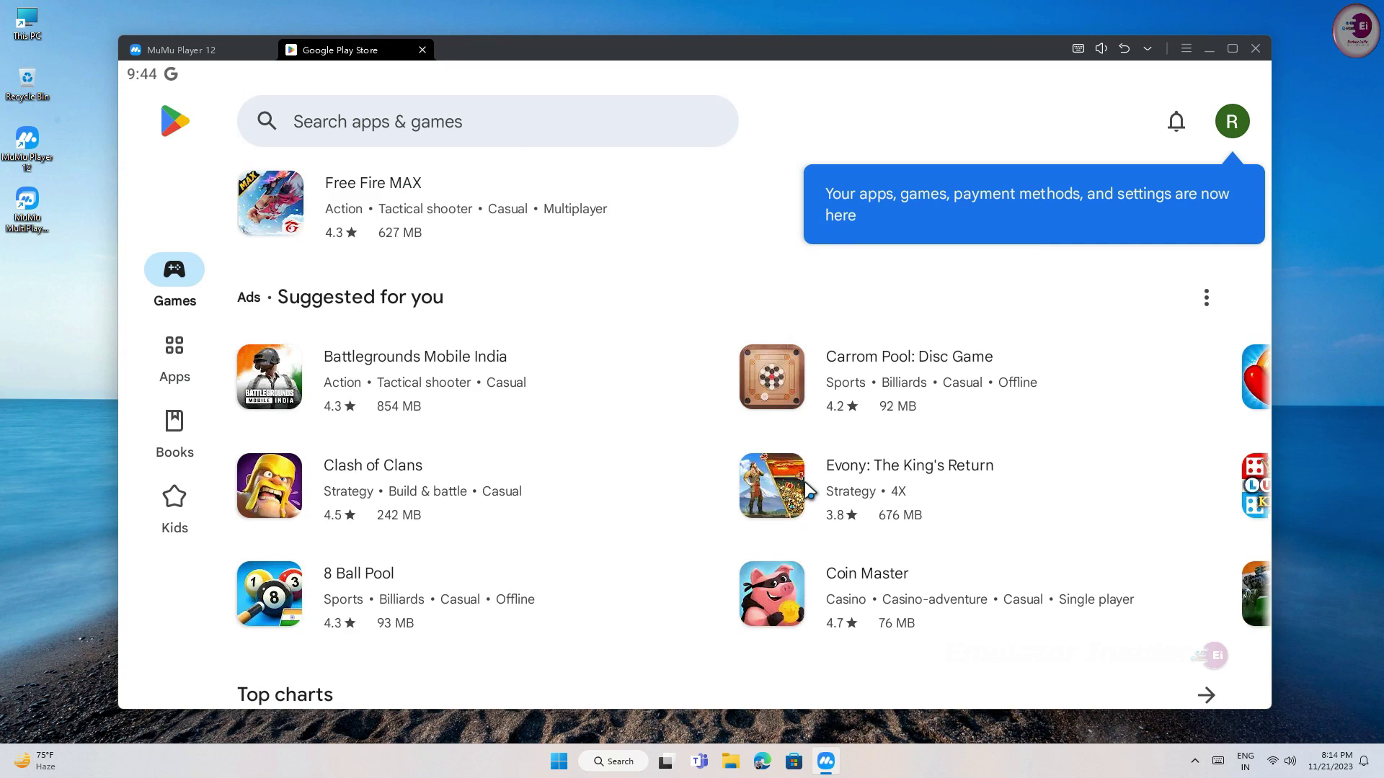
pyautogui.scroll(6, 807, 486)
pyautogui.scroll(5, 809, 490)
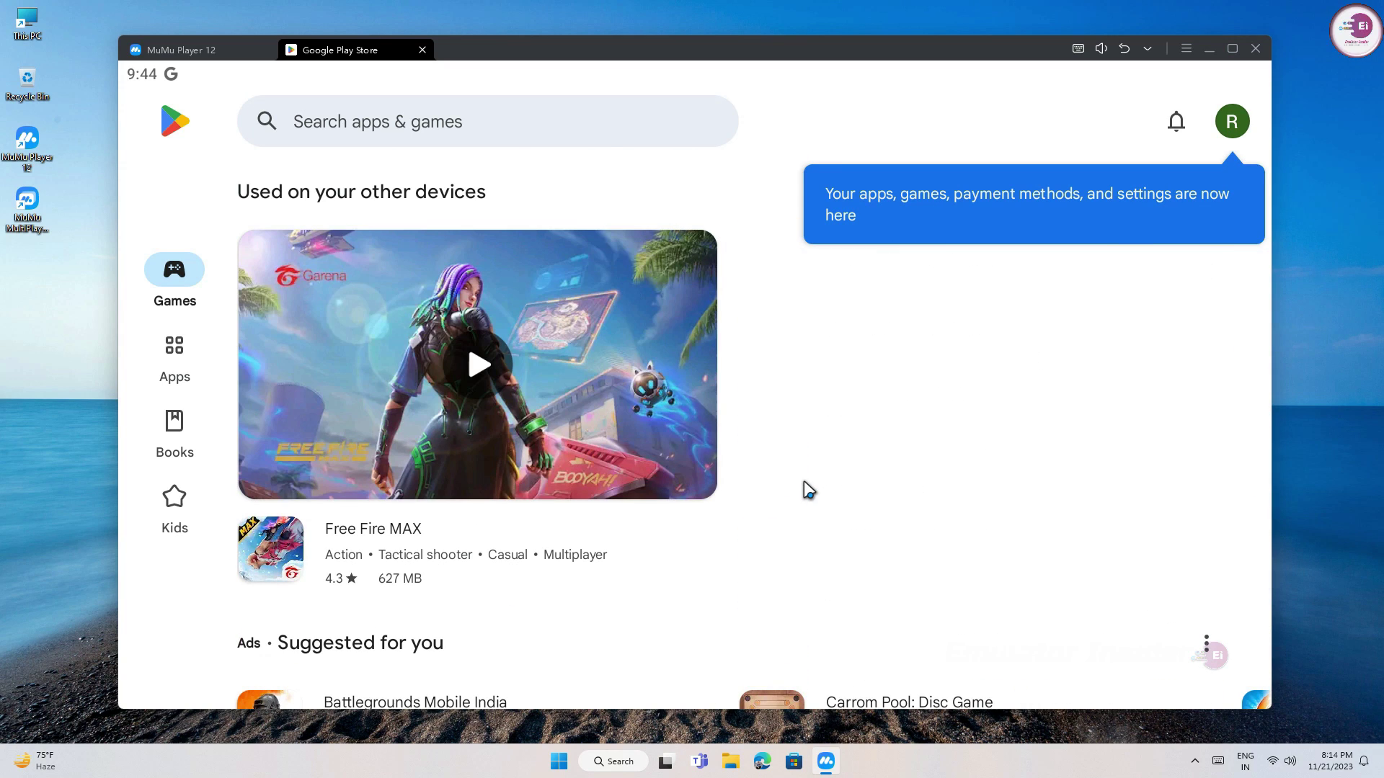
# Step: View the Play Store pages of Free Fire MAX and Battlegrounds Mobile India, returning to the Games page after each
pyautogui.click(365, 530)
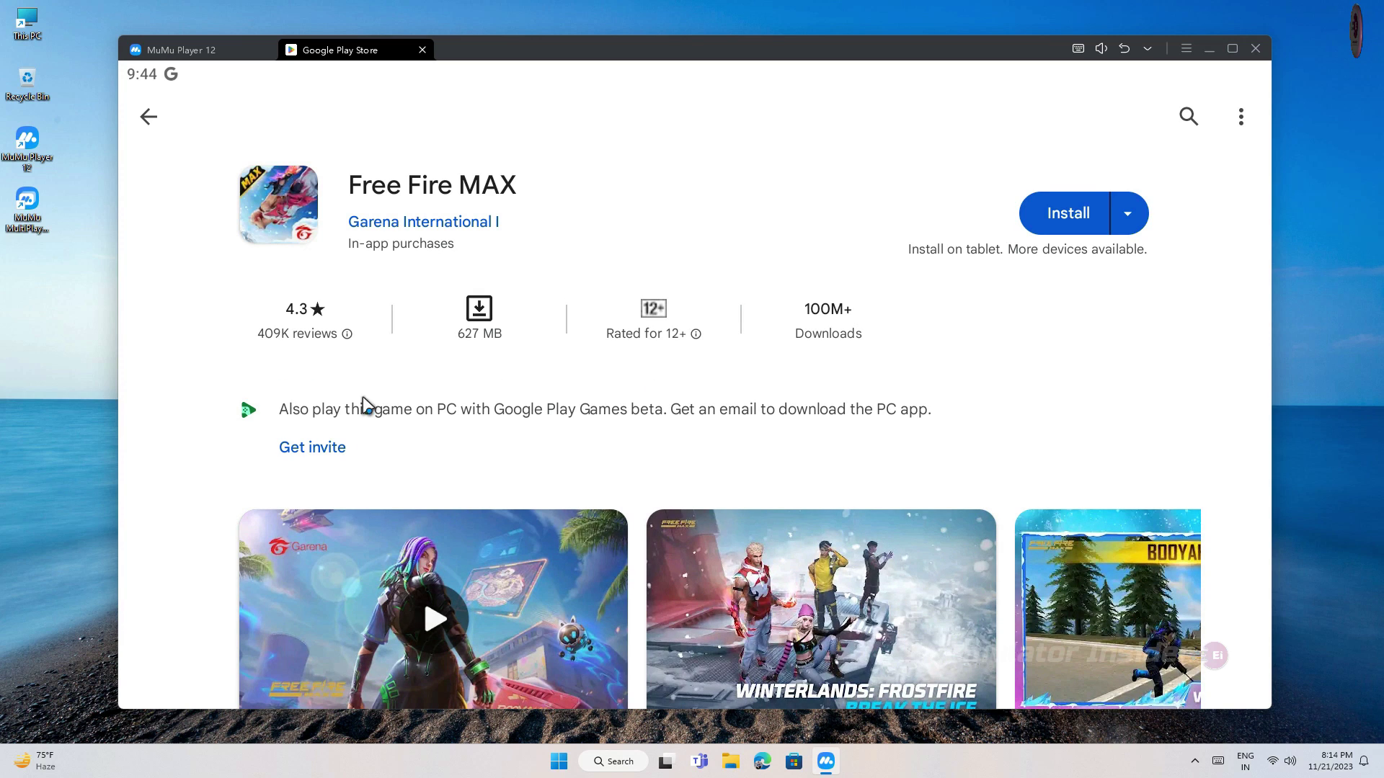
pyautogui.scroll(-5, 846, 461)
pyautogui.scroll(5, 845, 464)
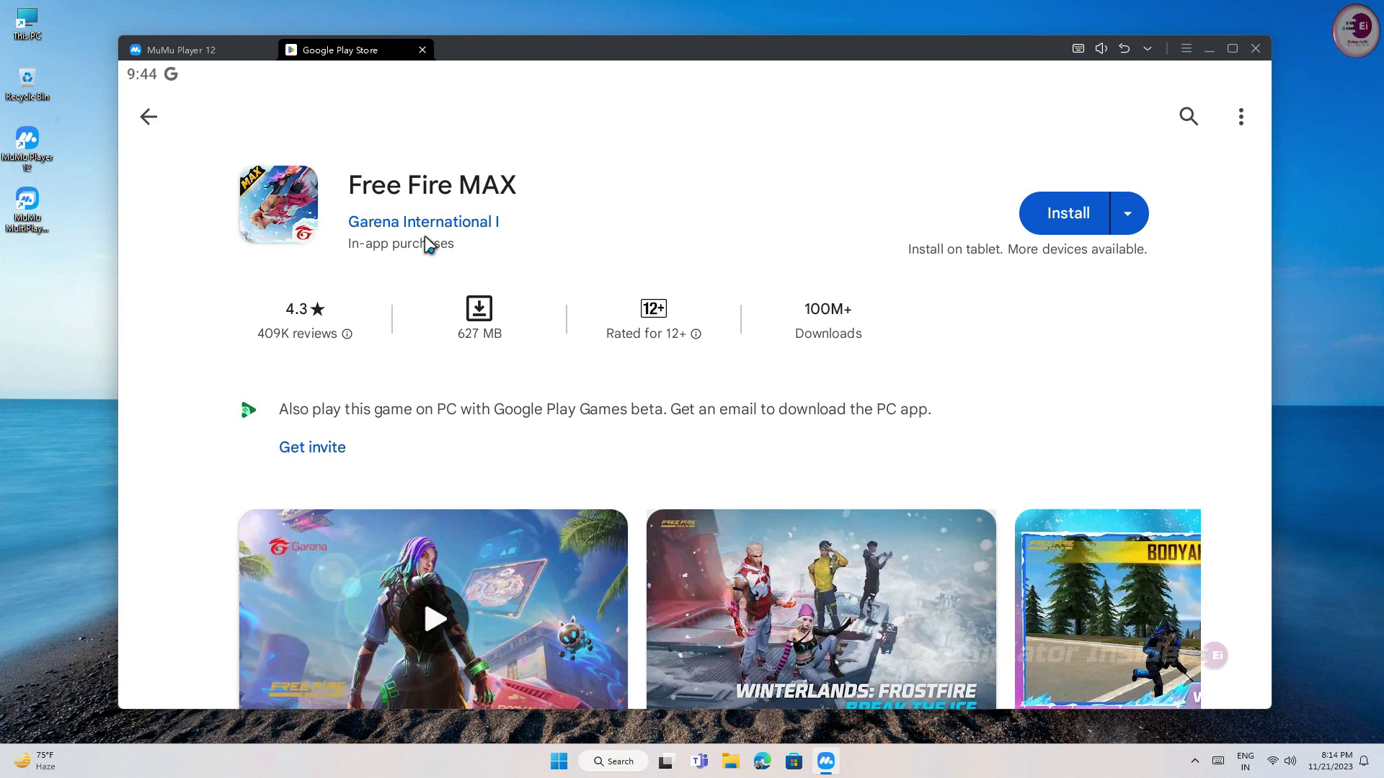
pyautogui.click(148, 116)
pyautogui.scroll(-5, 685, 421)
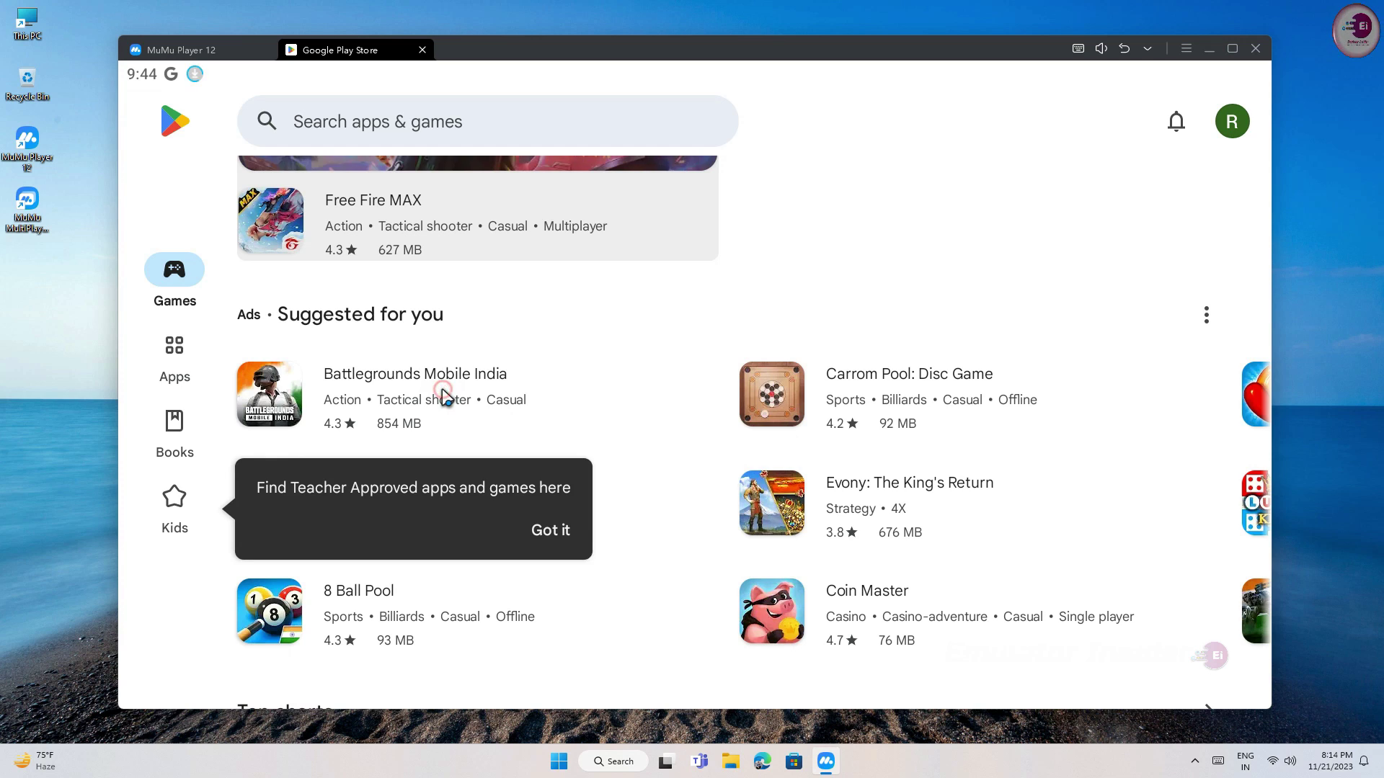
pyautogui.click(442, 391)
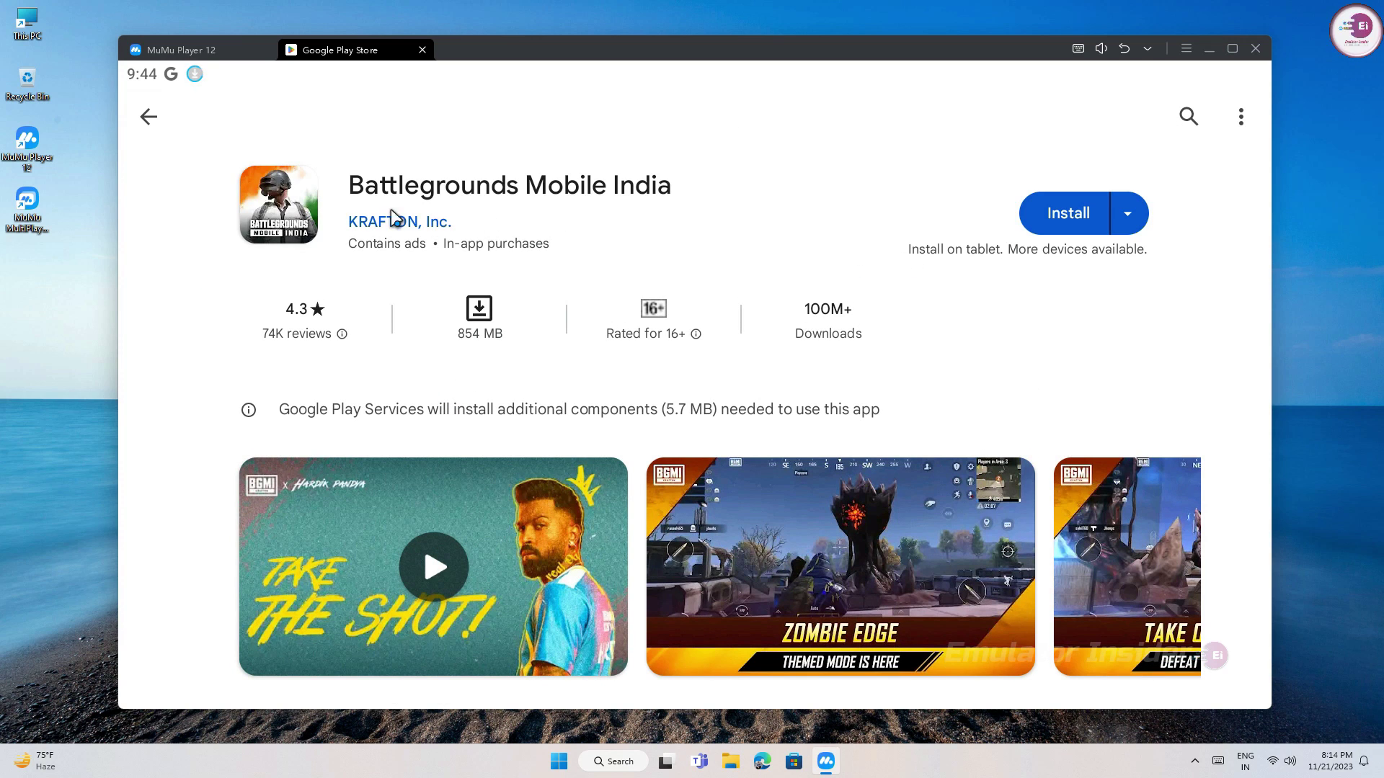
pyautogui.click(149, 119)
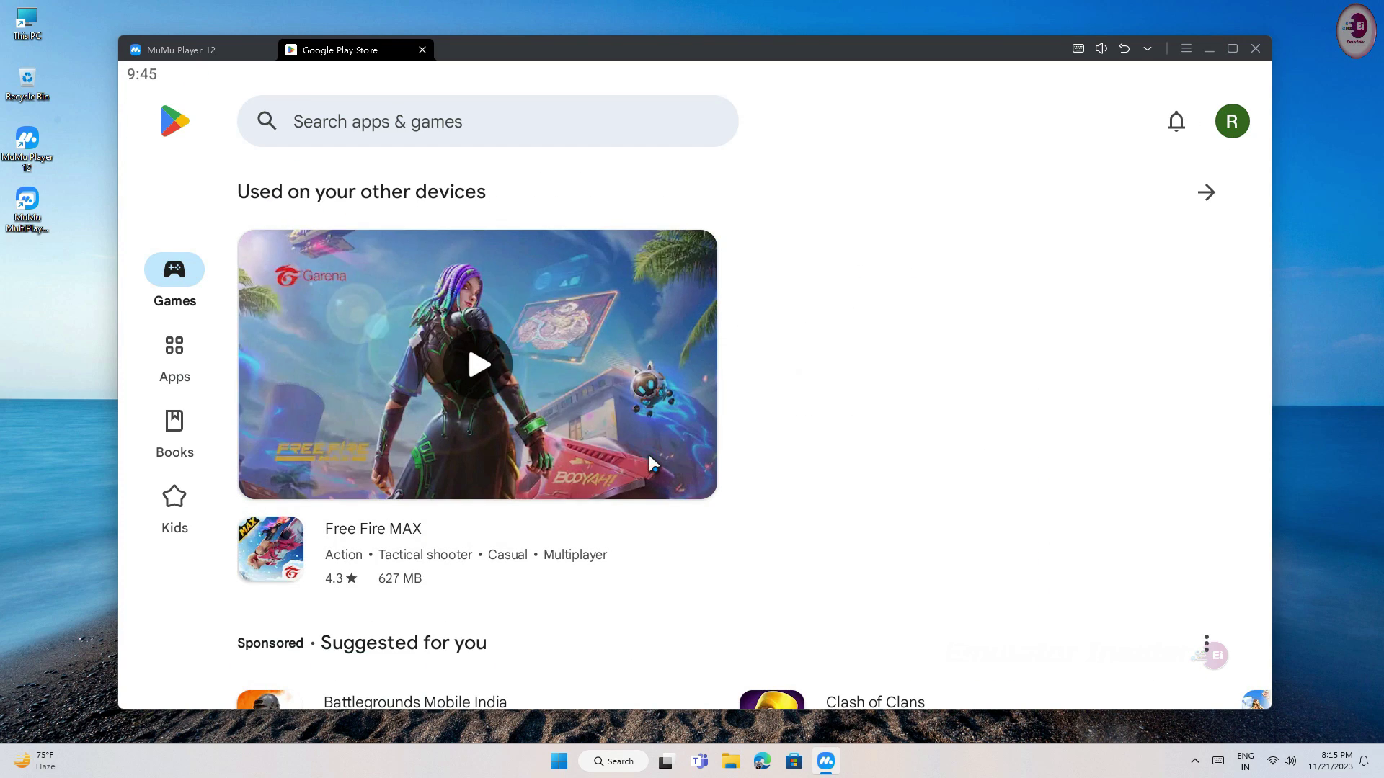
# Step: Install Free Fire MAX from its Play Store page, decline the Google Play Pass trial, and close the store
pyautogui.click(402, 531)
pyautogui.click(1062, 230)
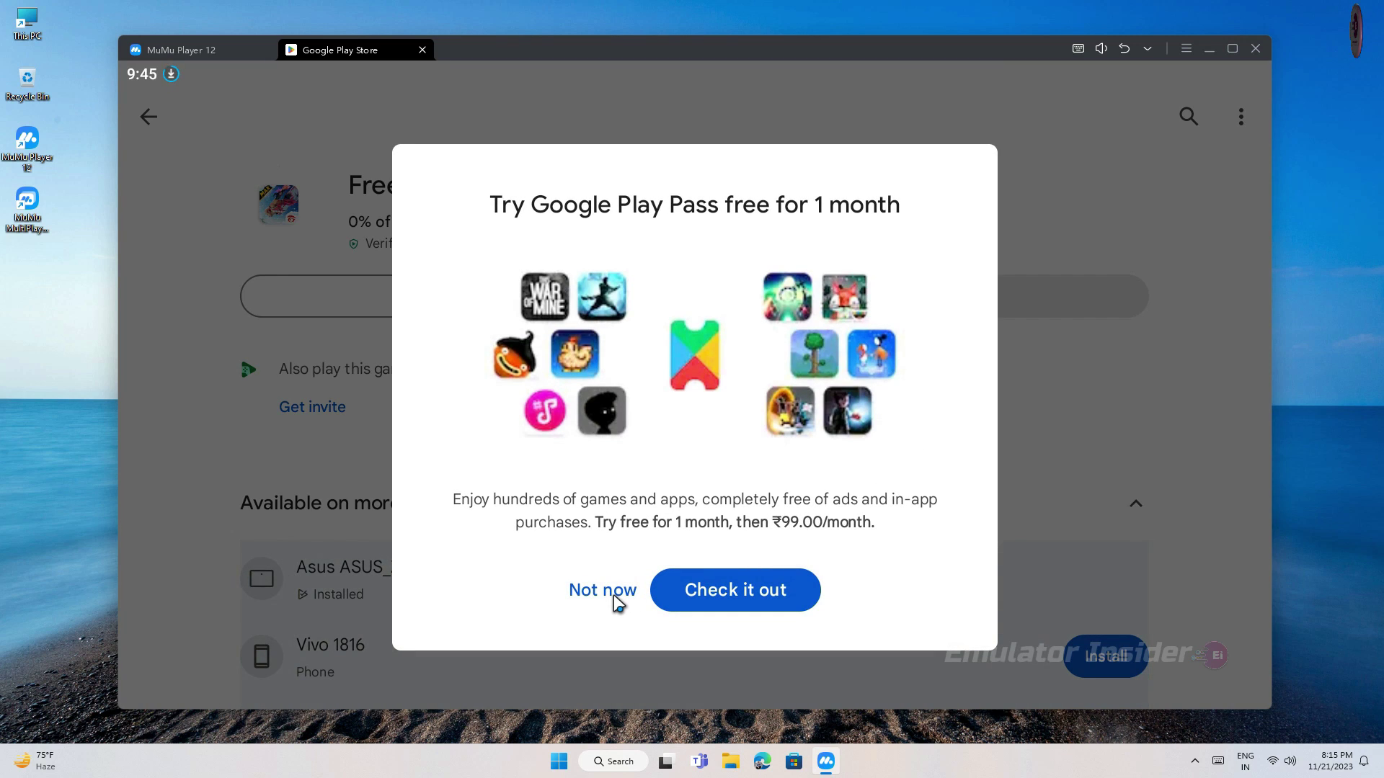
pyautogui.click(613, 596)
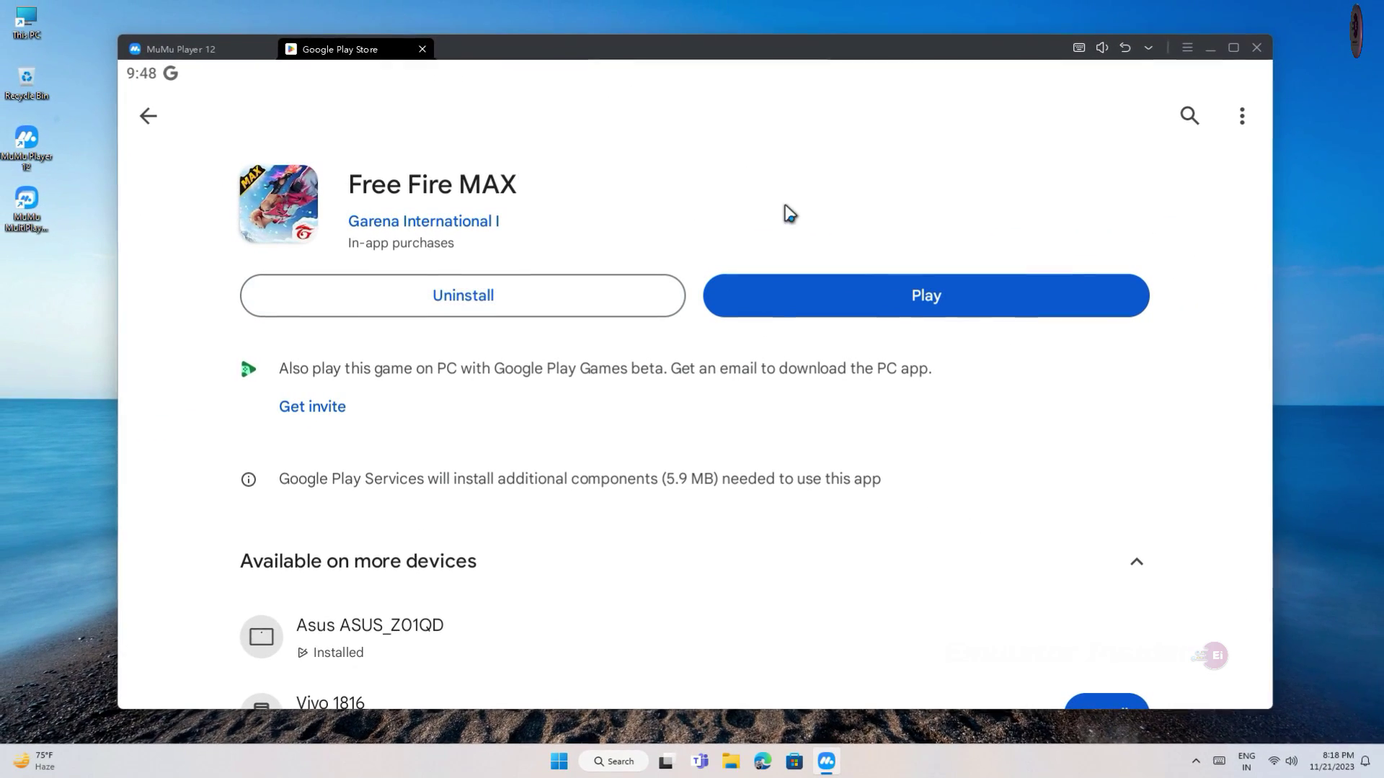
pyautogui.click(421, 50)
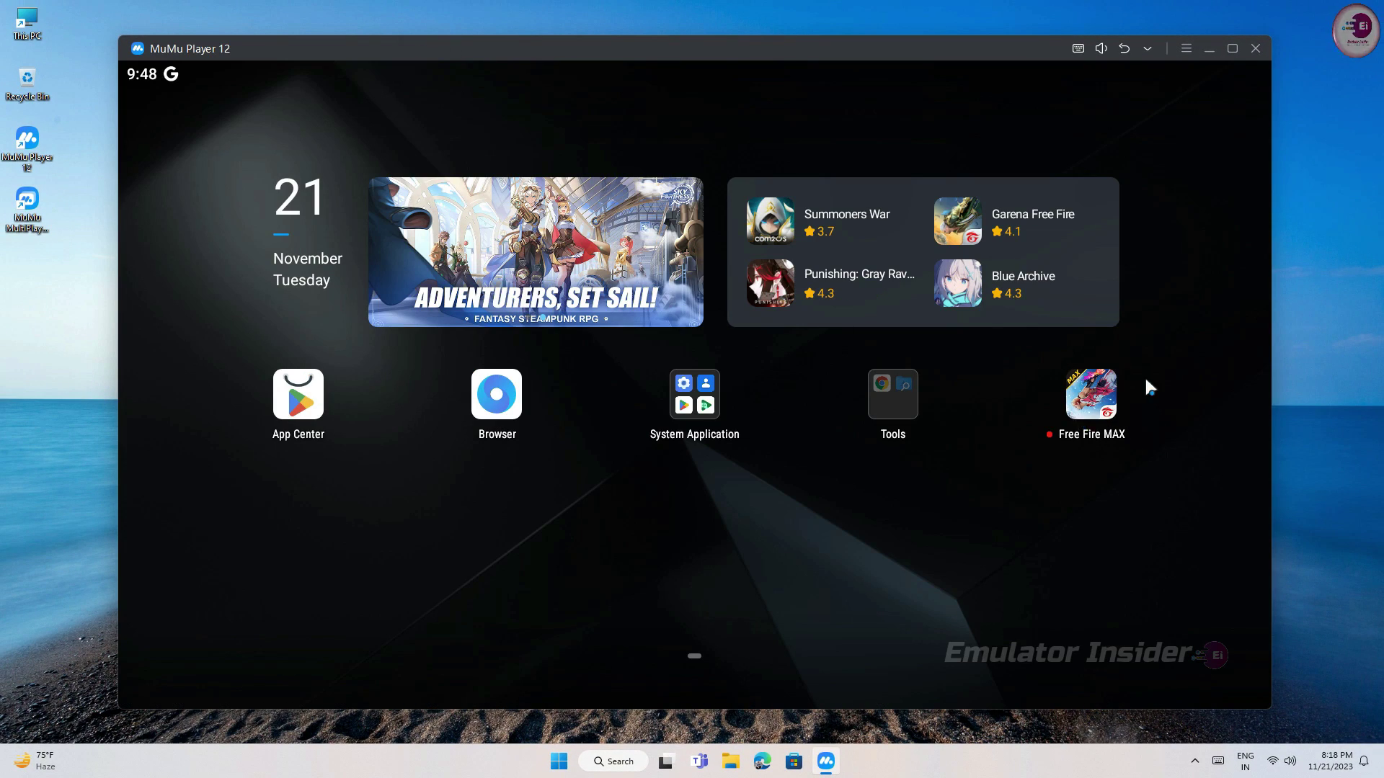
# Step: Launch Free Fire MAX, dismiss the keyboard and mouse tip, and reduce the key hint Transparency to its minimum
pyautogui.click(1092, 389)
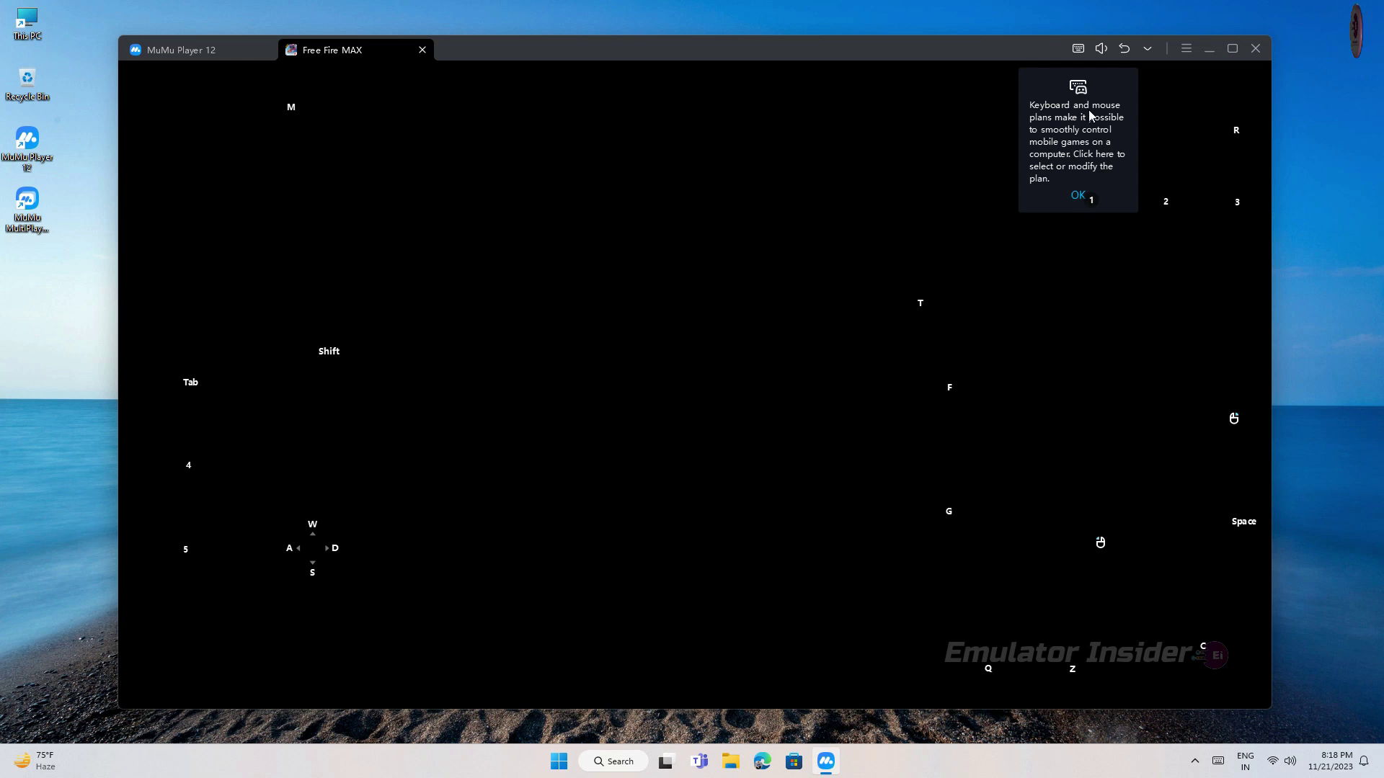
pyautogui.click(1073, 196)
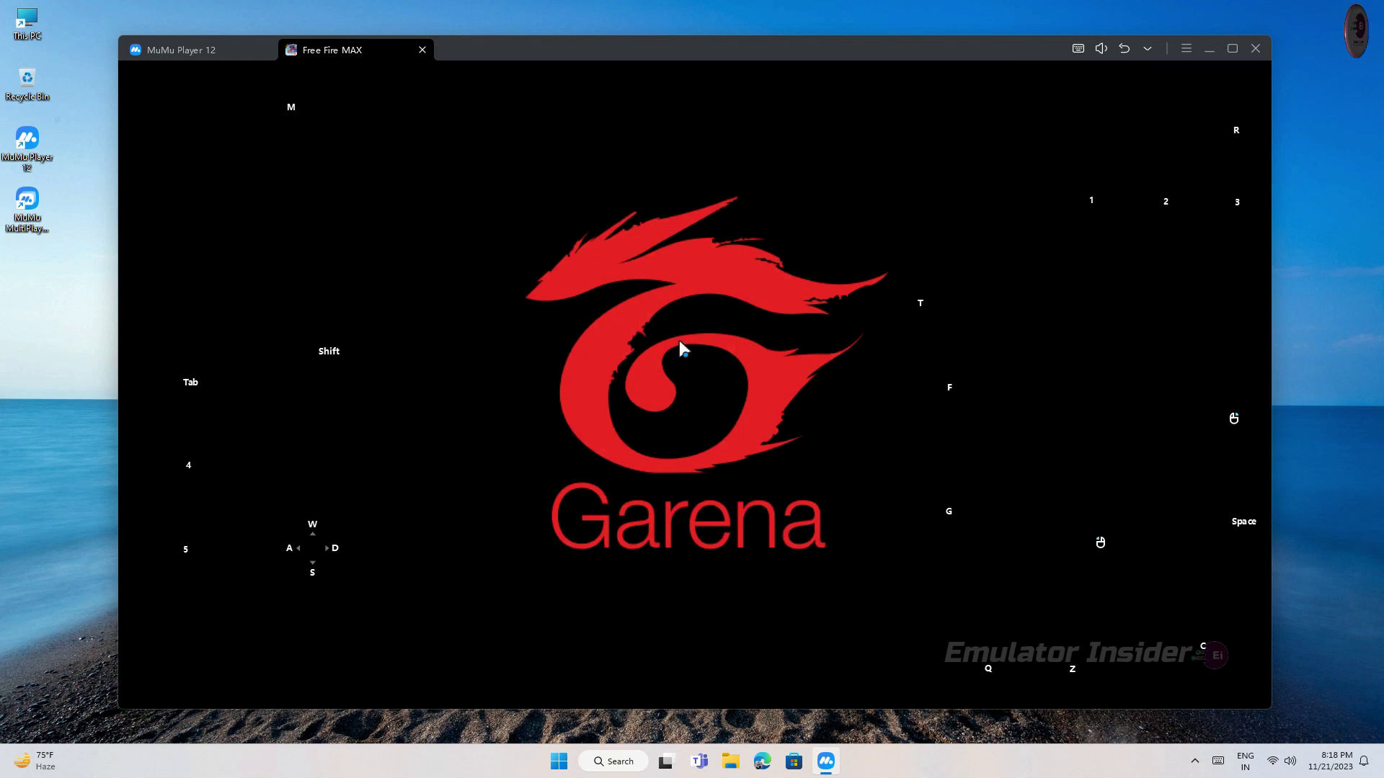
pyautogui.click(1078, 48)
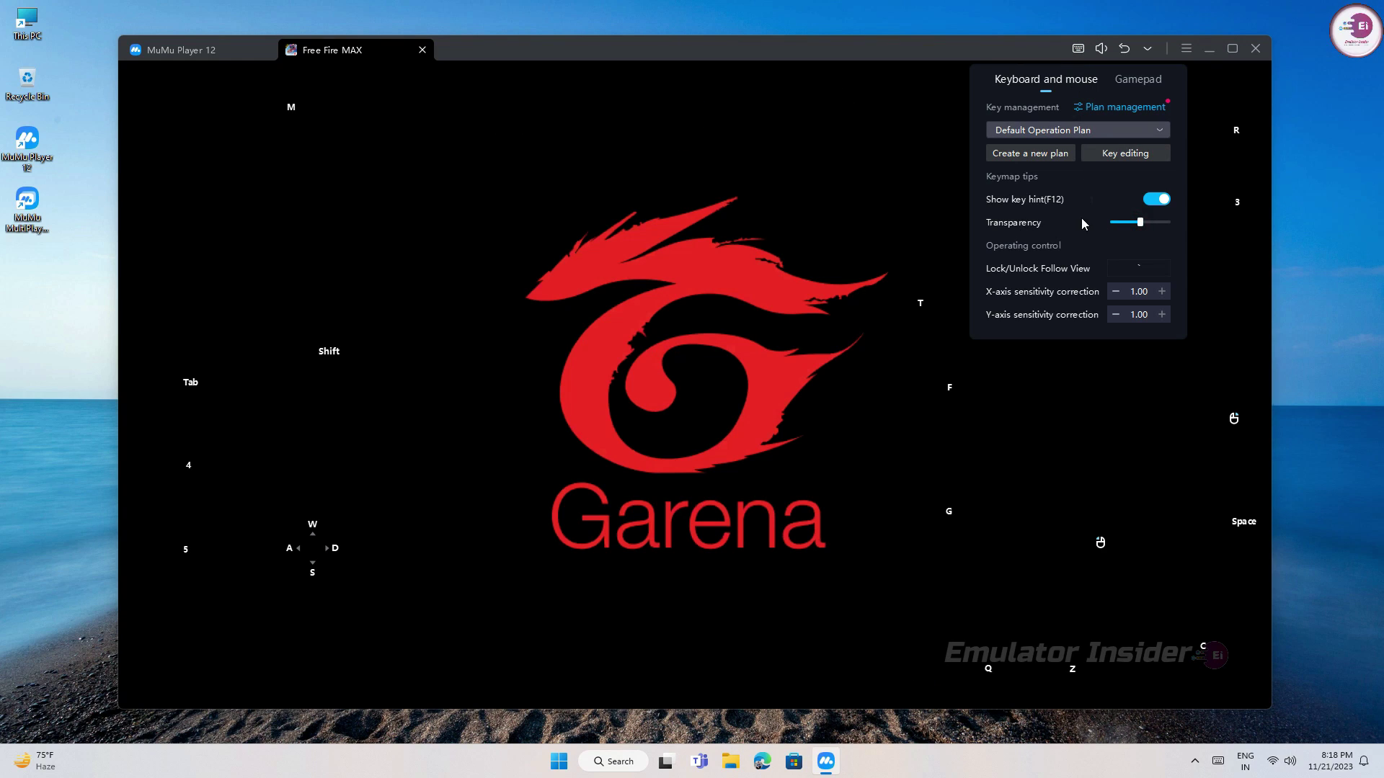
pyautogui.moveTo(1141, 222); pyautogui.dragTo(1111, 226)
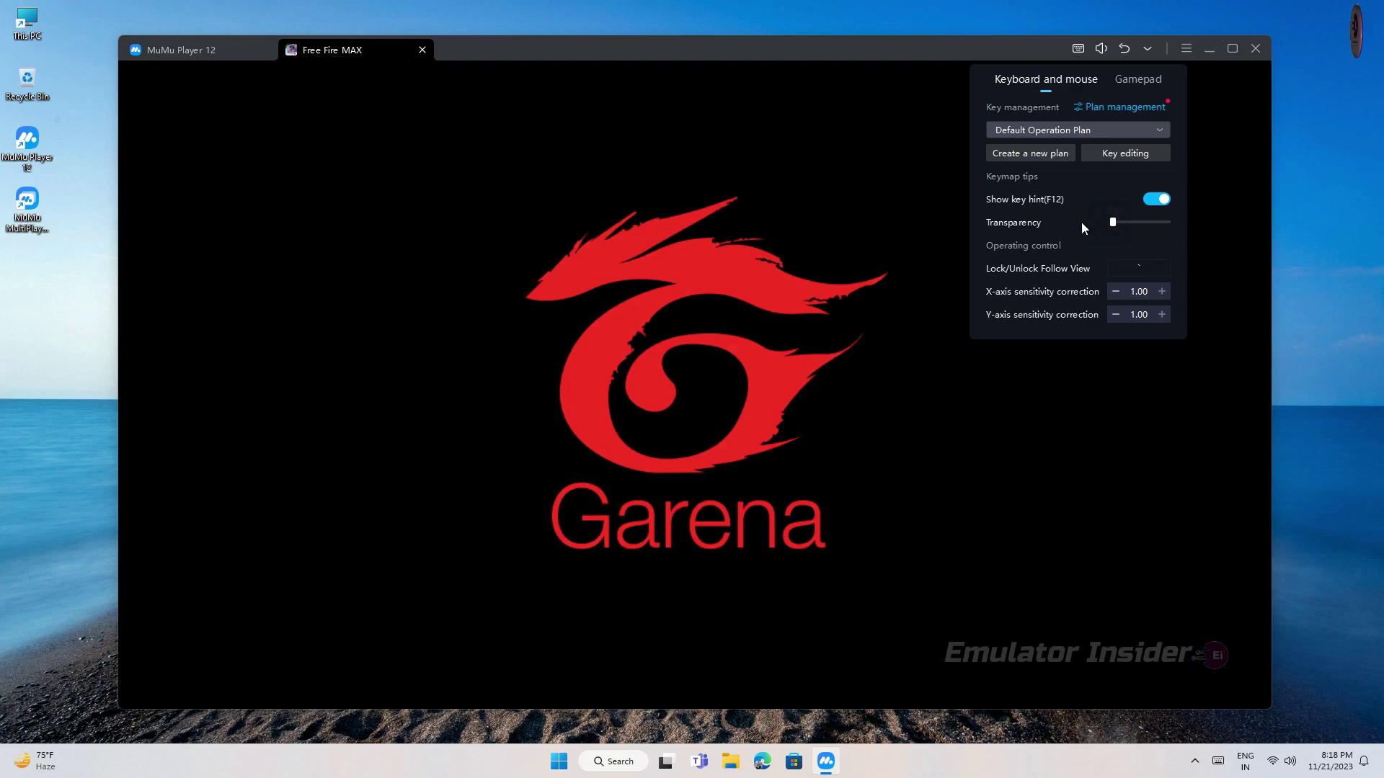
pyautogui.click(905, 151)
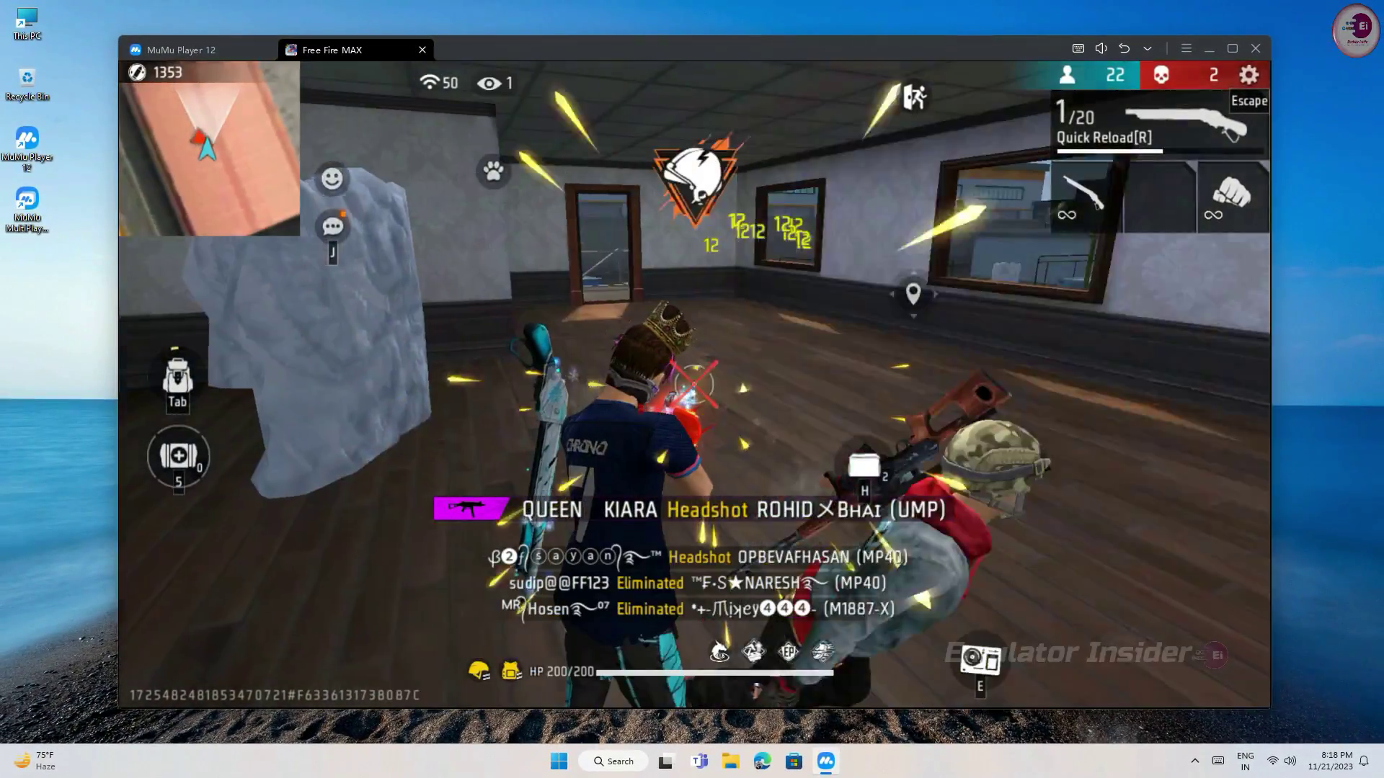
# Step: Play a Free Fire MAX match with keyboard and mouse, running forward and firing the shotgun at opponents
pyautogui.press('w')
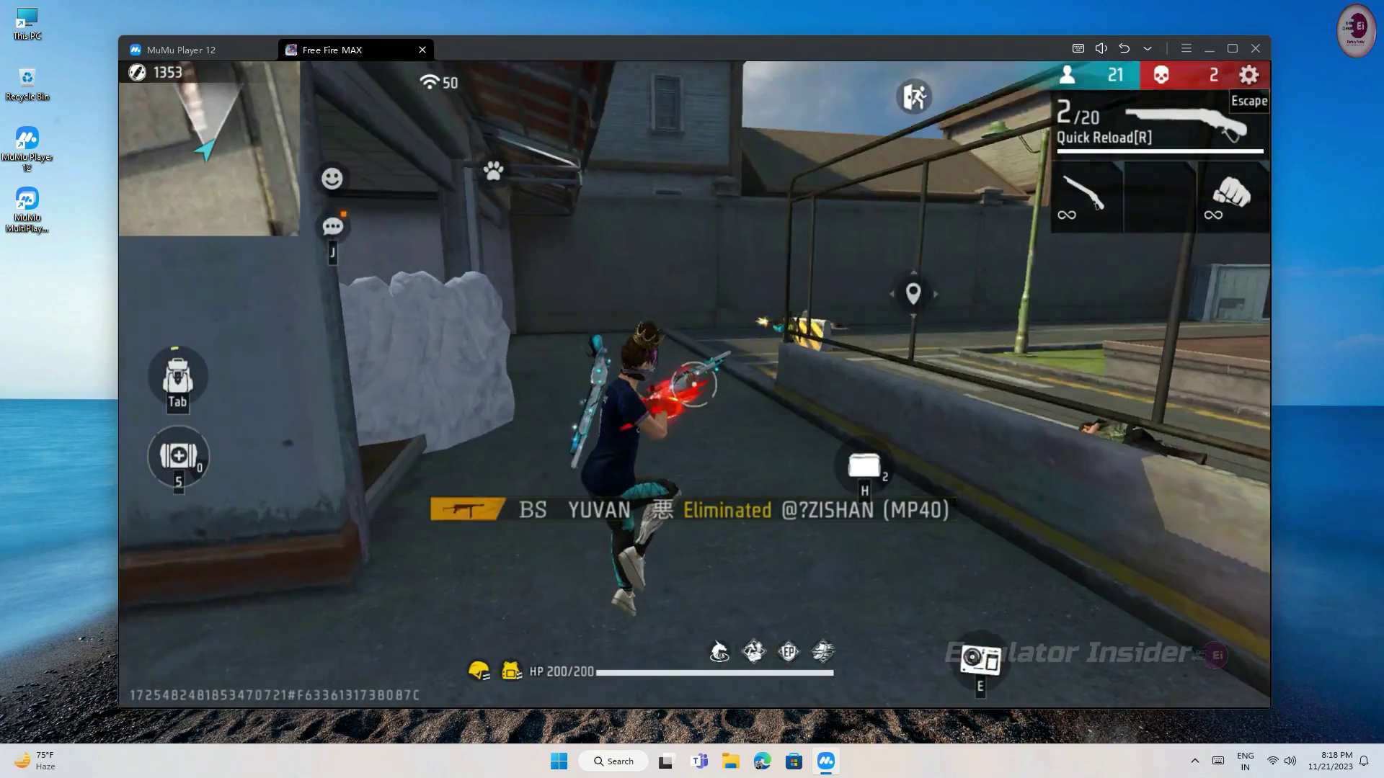
pyautogui.press('w')
pyautogui.press('w')
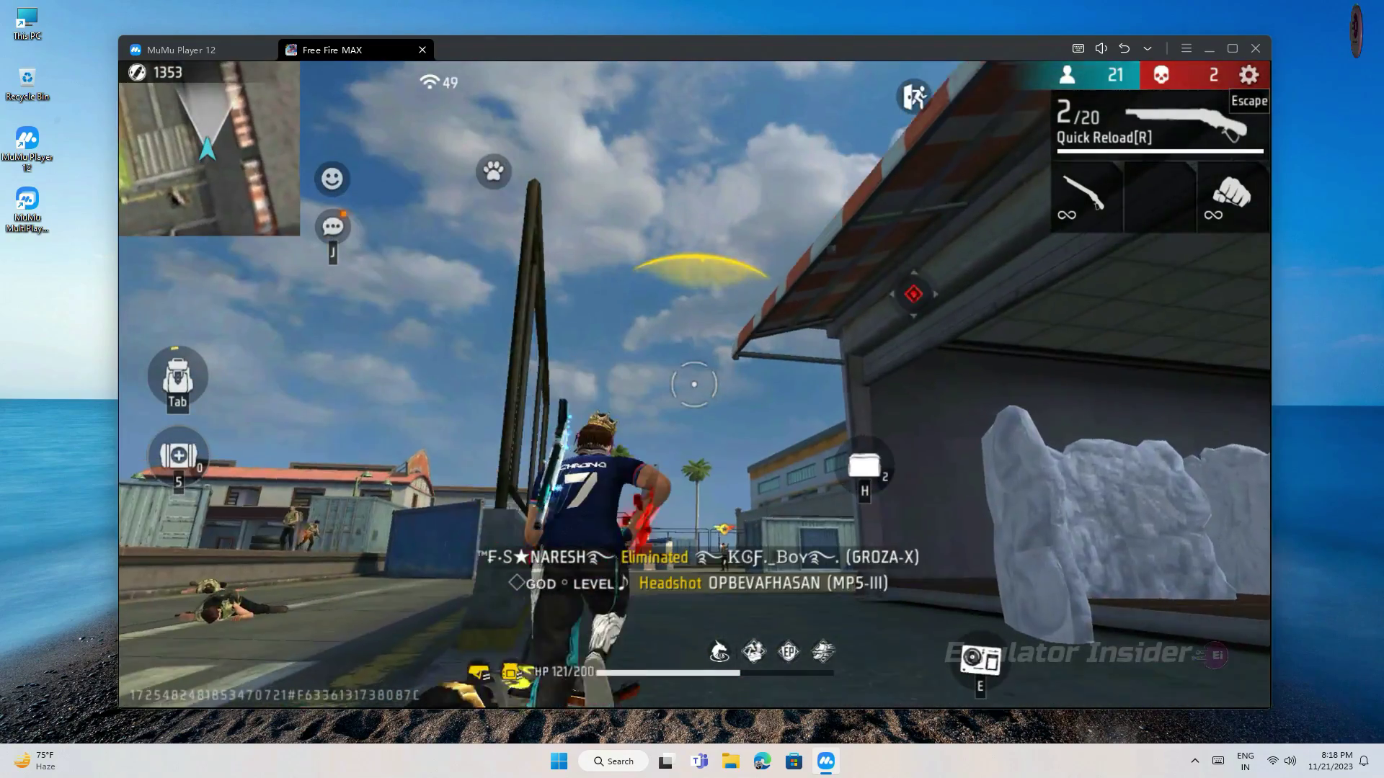
pyautogui.press('w')
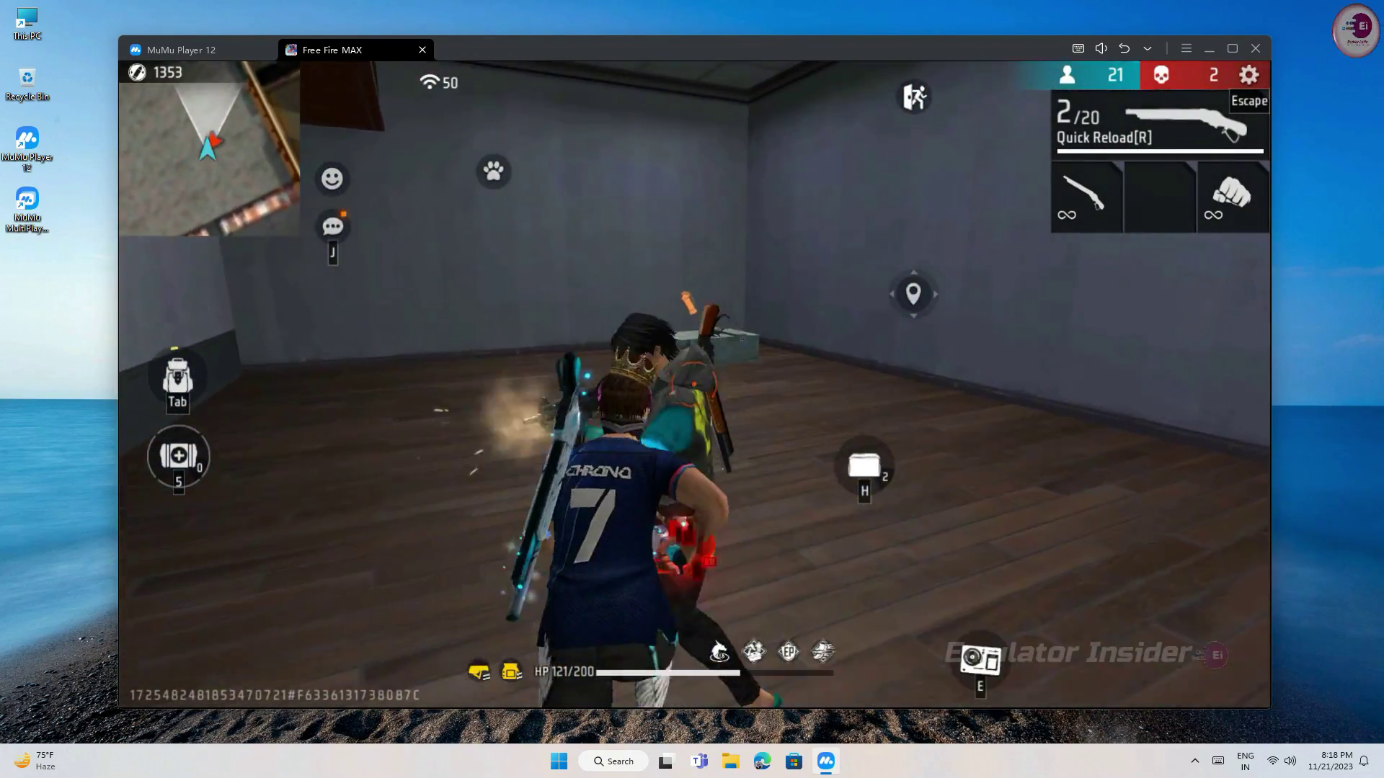
pyautogui.click(694, 384)
pyautogui.click(693, 384)
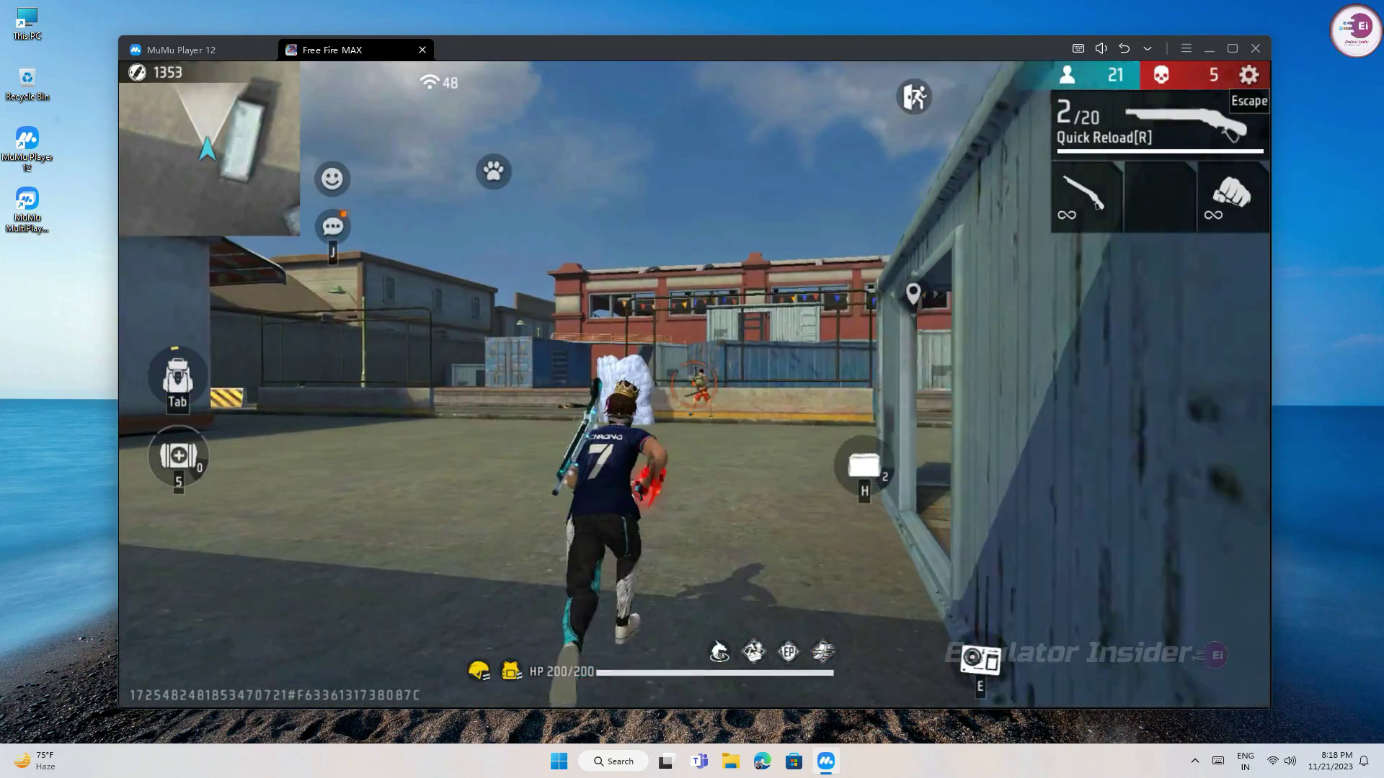
pyautogui.click(694, 384)
pyautogui.click(694, 385)
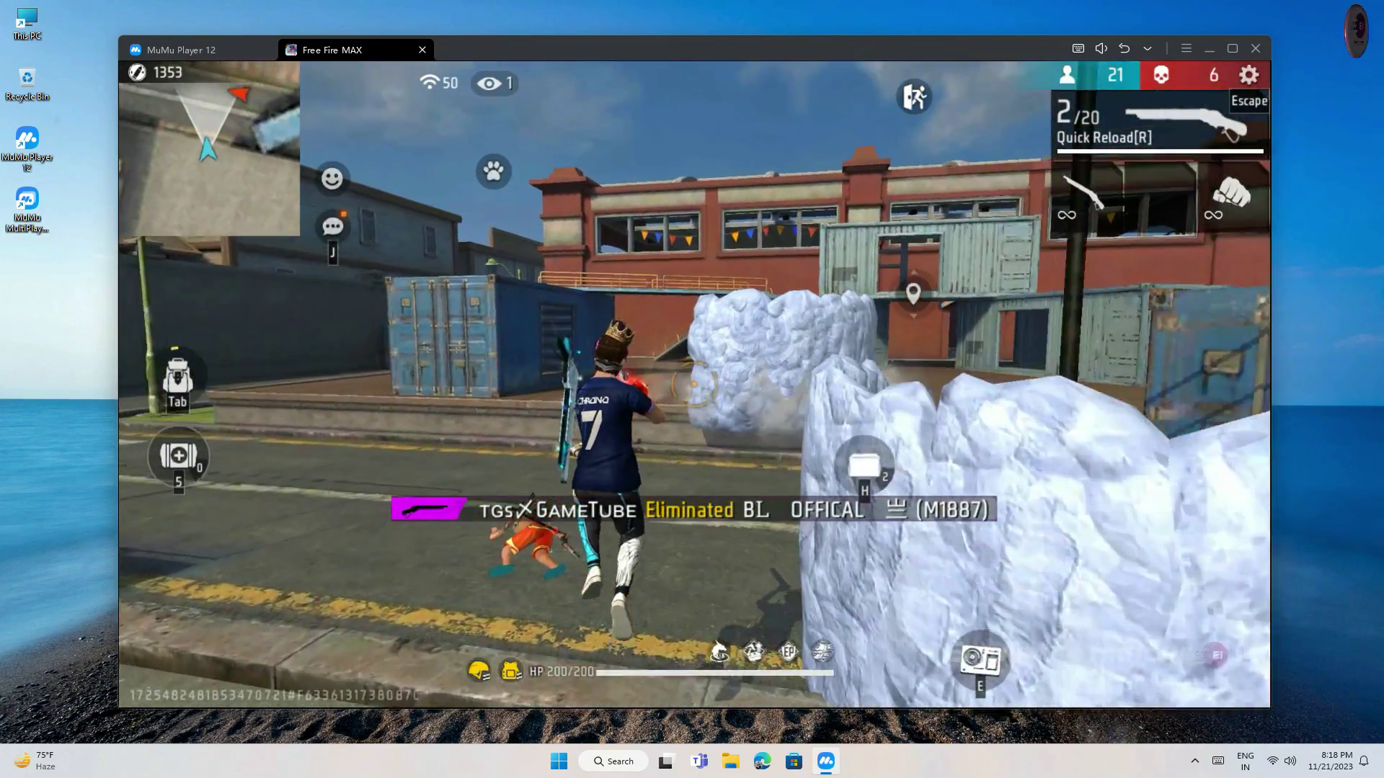
pyautogui.click(694, 384)
pyautogui.click(694, 384)
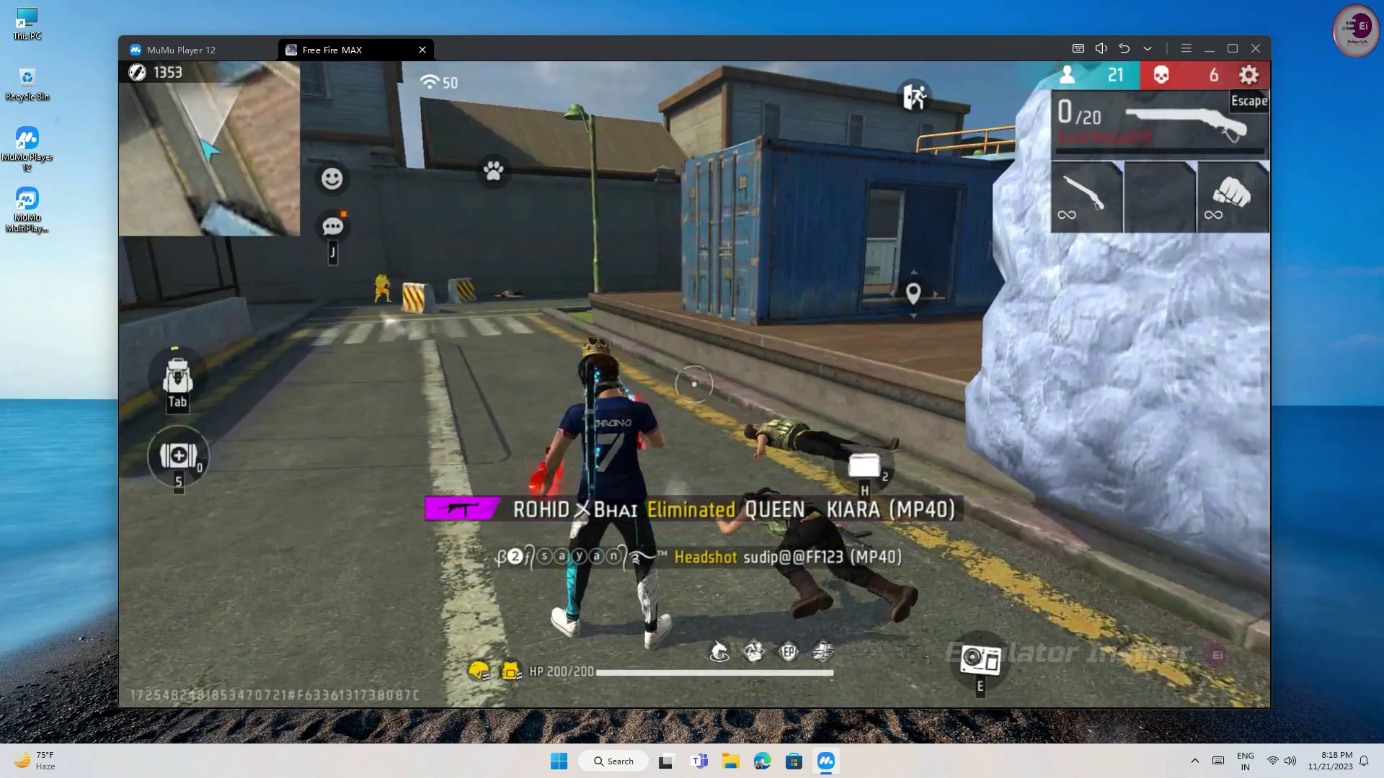